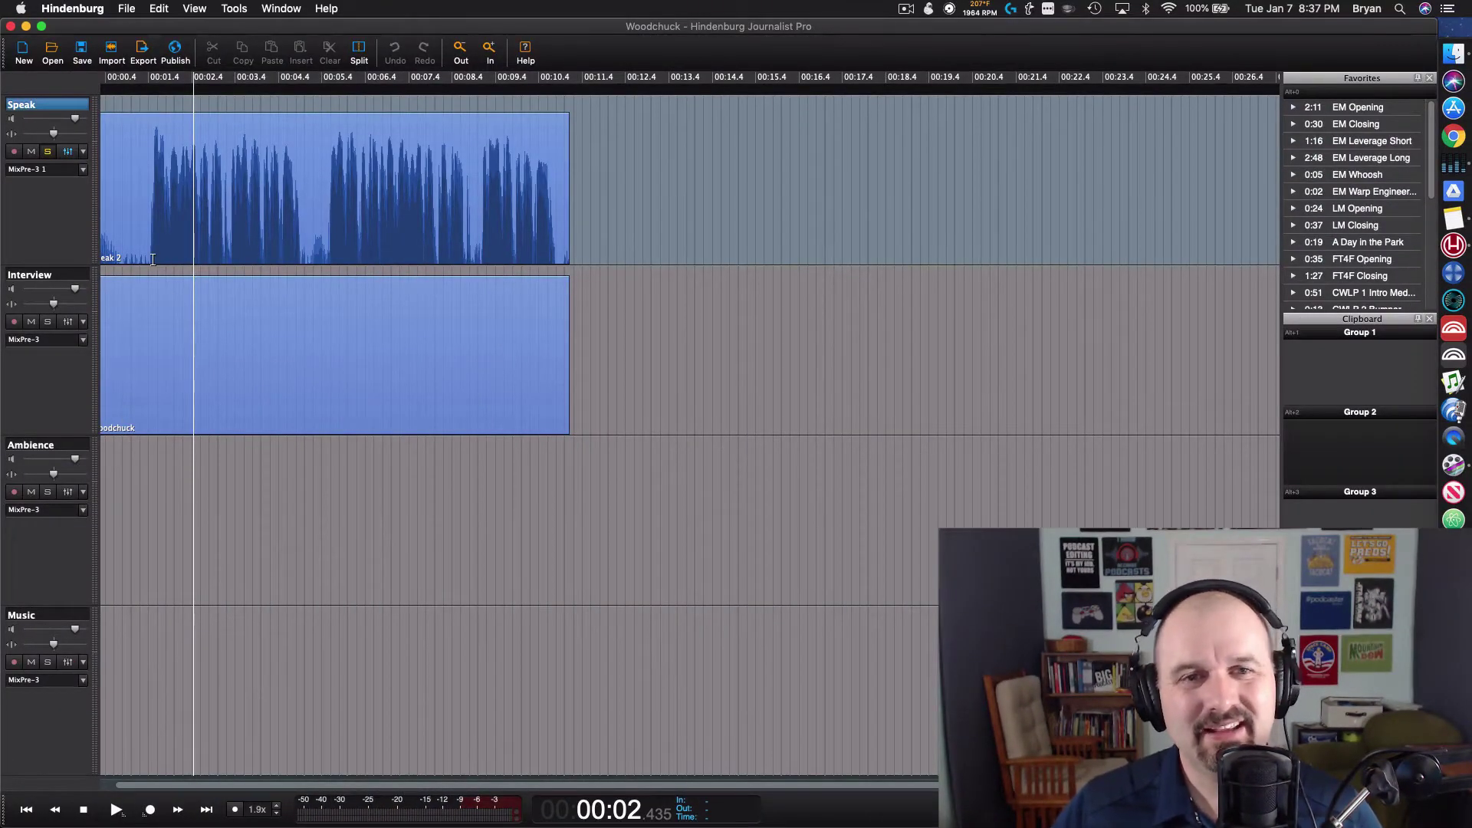
Step: Inspect the Scheps Omni Channel settings on the Speak track, then close its effects list
{"action": "left_click", "coordinate": [68, 151]}
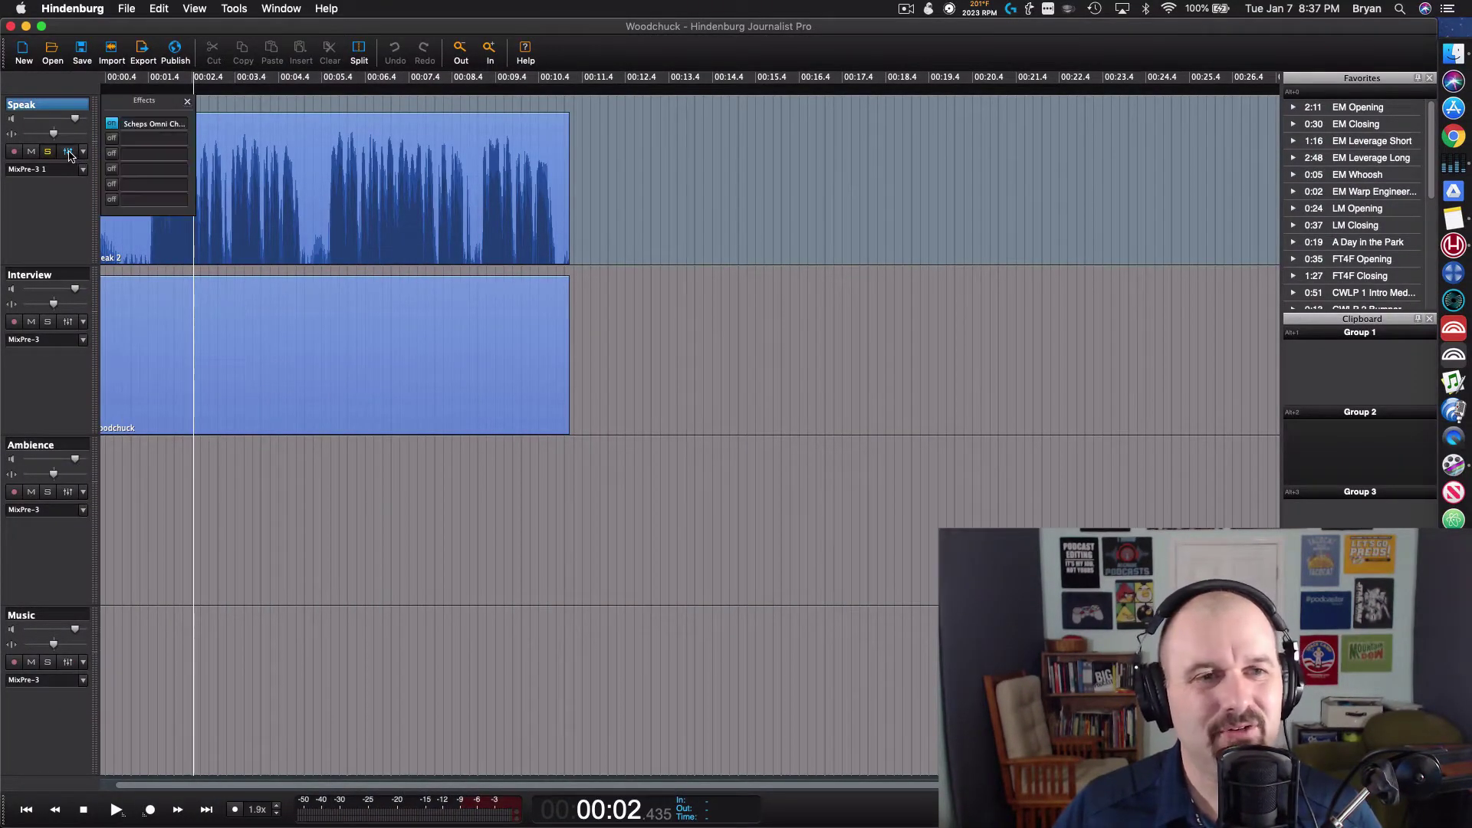
{"action": "double_click", "coordinate": [149, 126]}
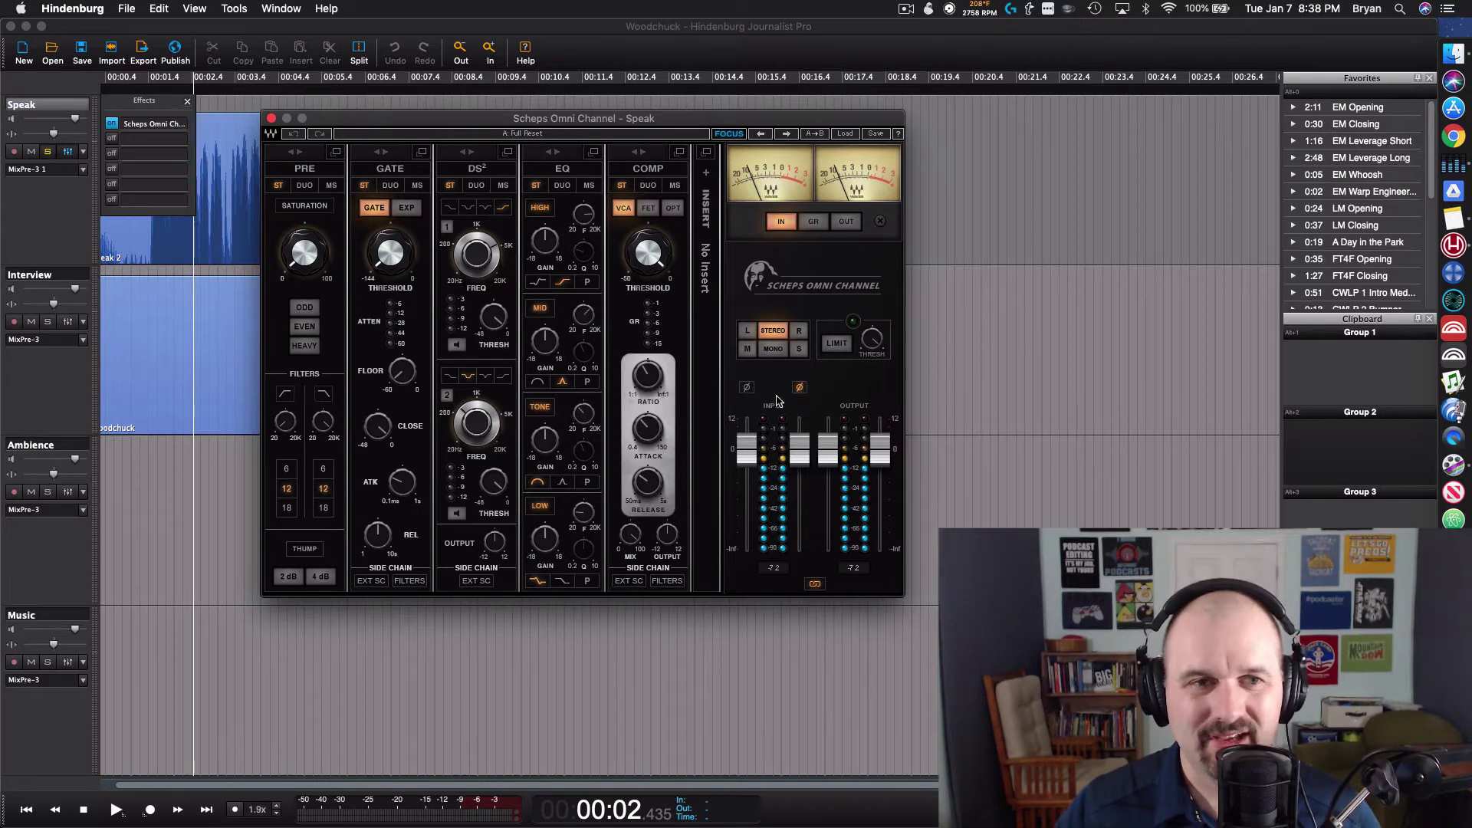
{"action": "left_click", "coordinate": [223, 342]}
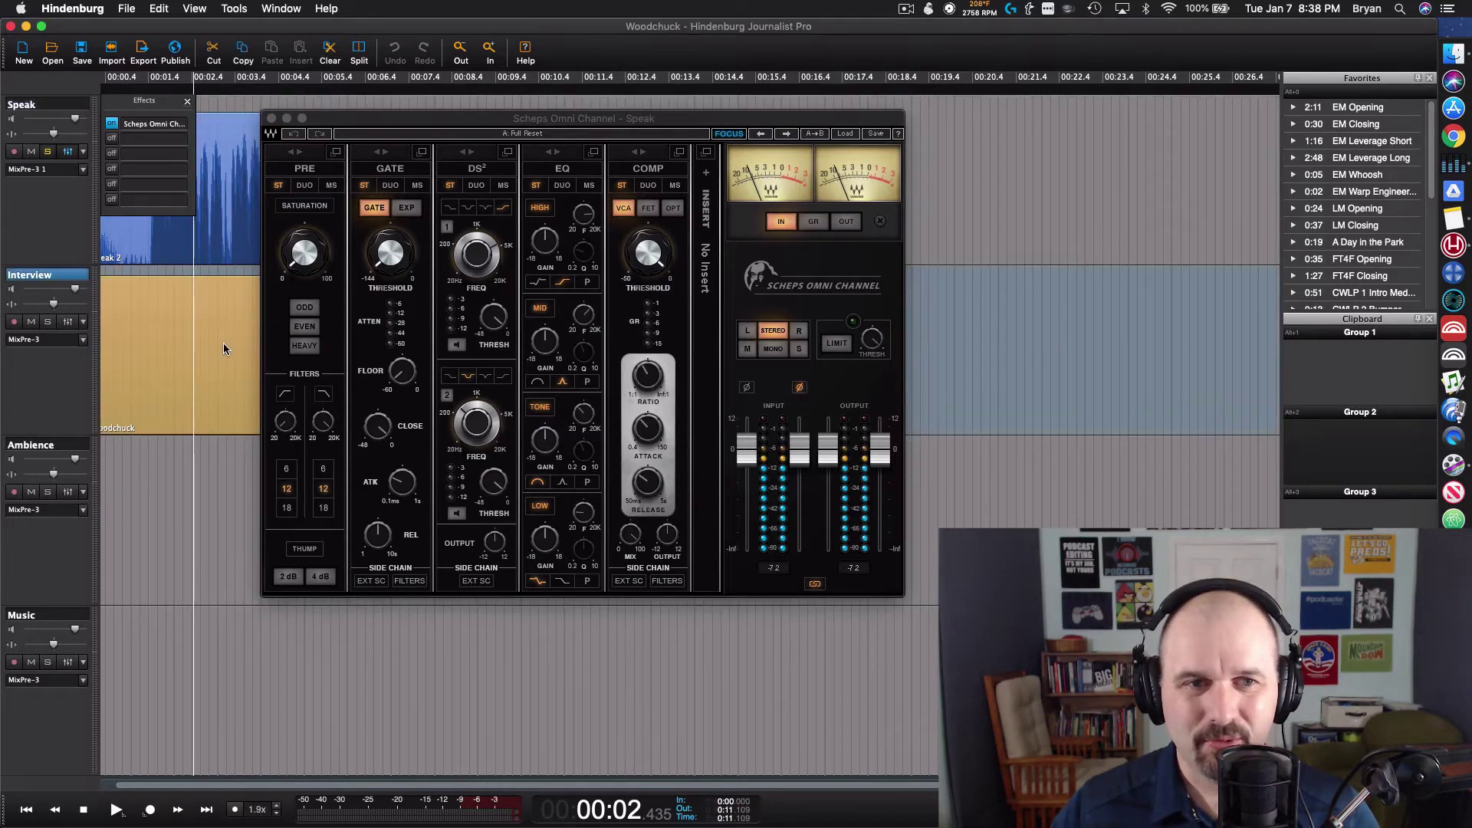
{"action": "left_click", "coordinate": [271, 118]}
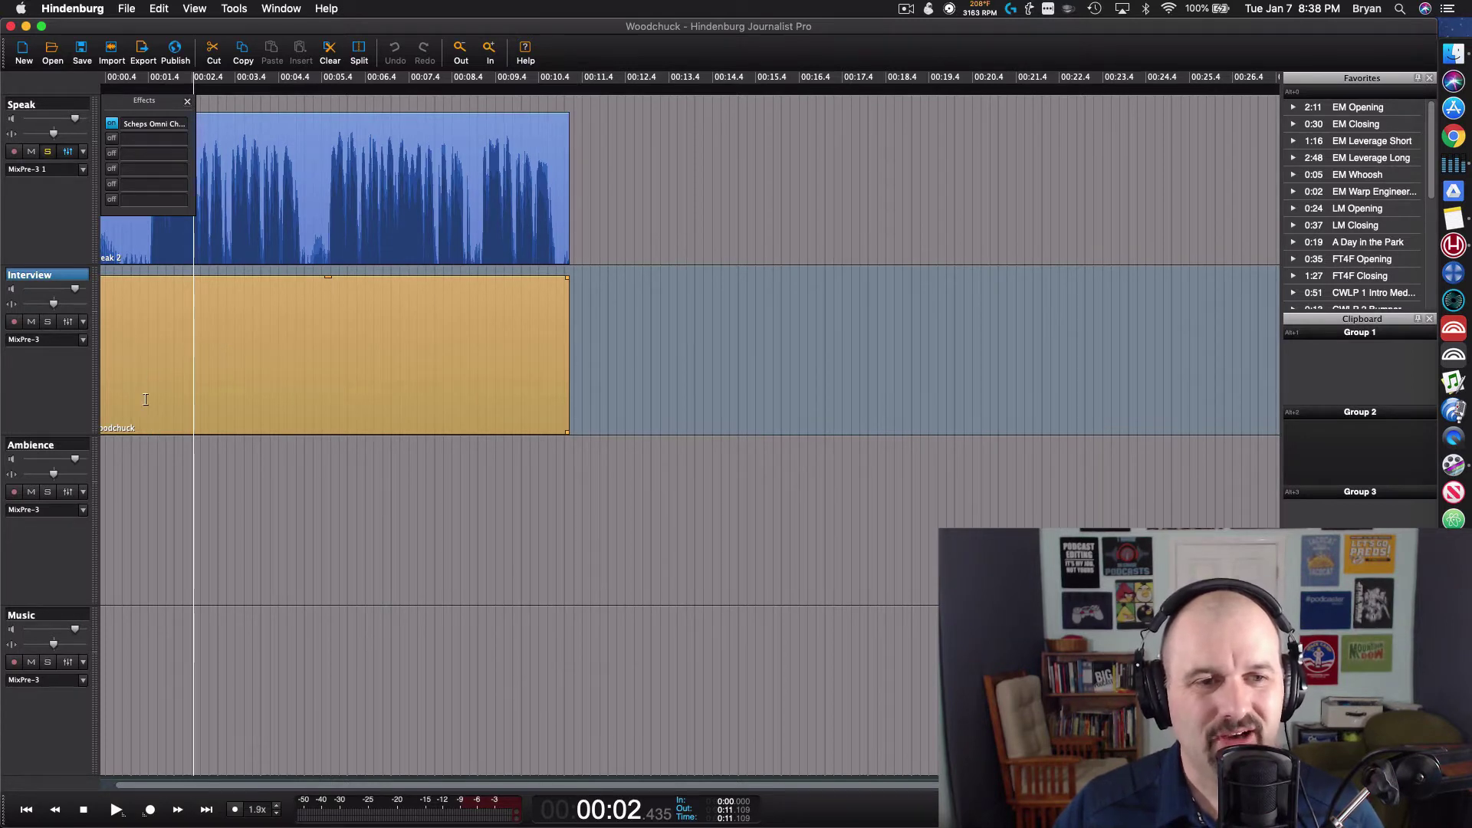
{"action": "left_click", "coordinate": [151, 260]}
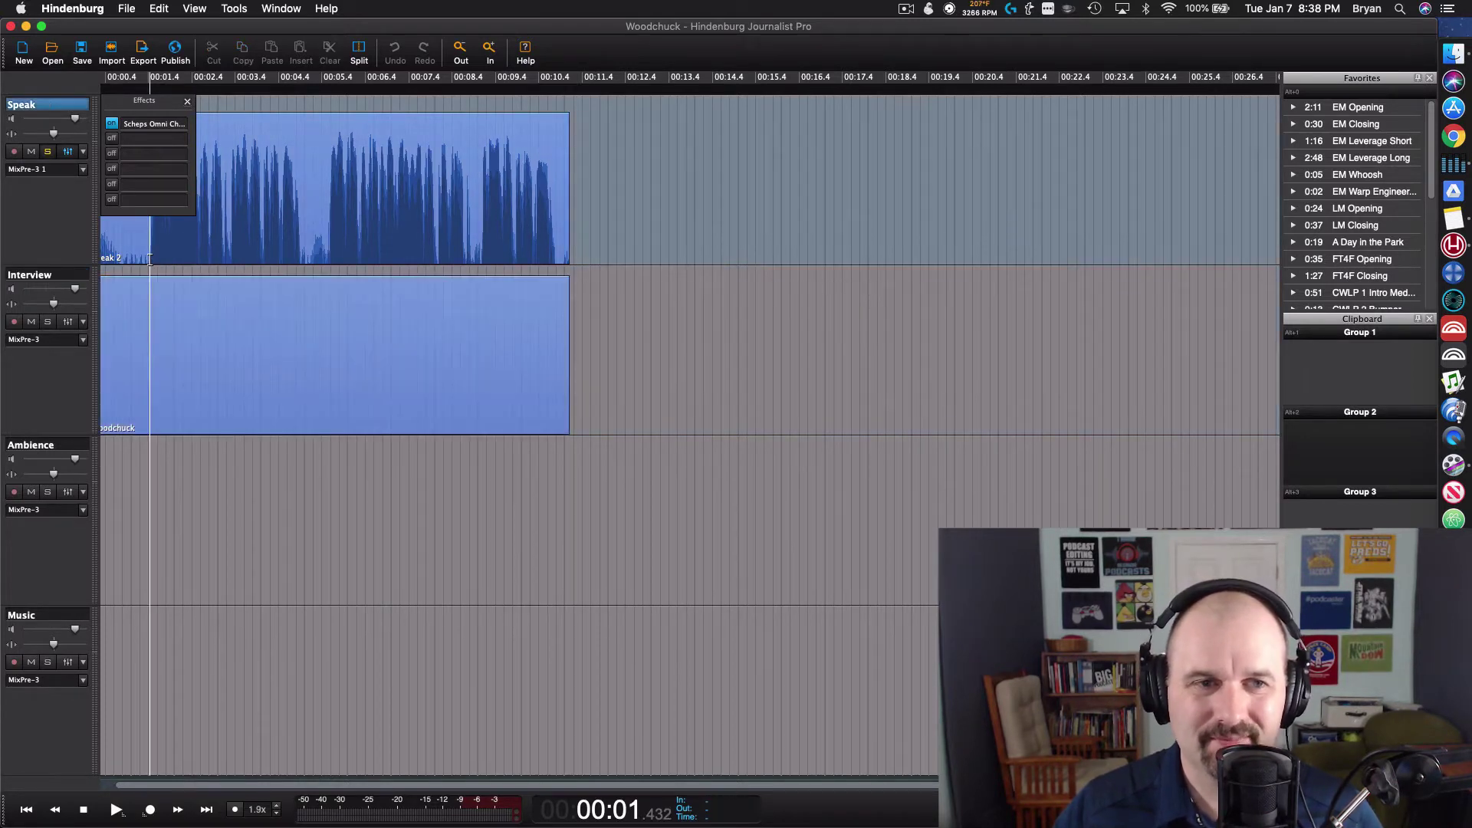
{"action": "left_click", "coordinate": [188, 103]}
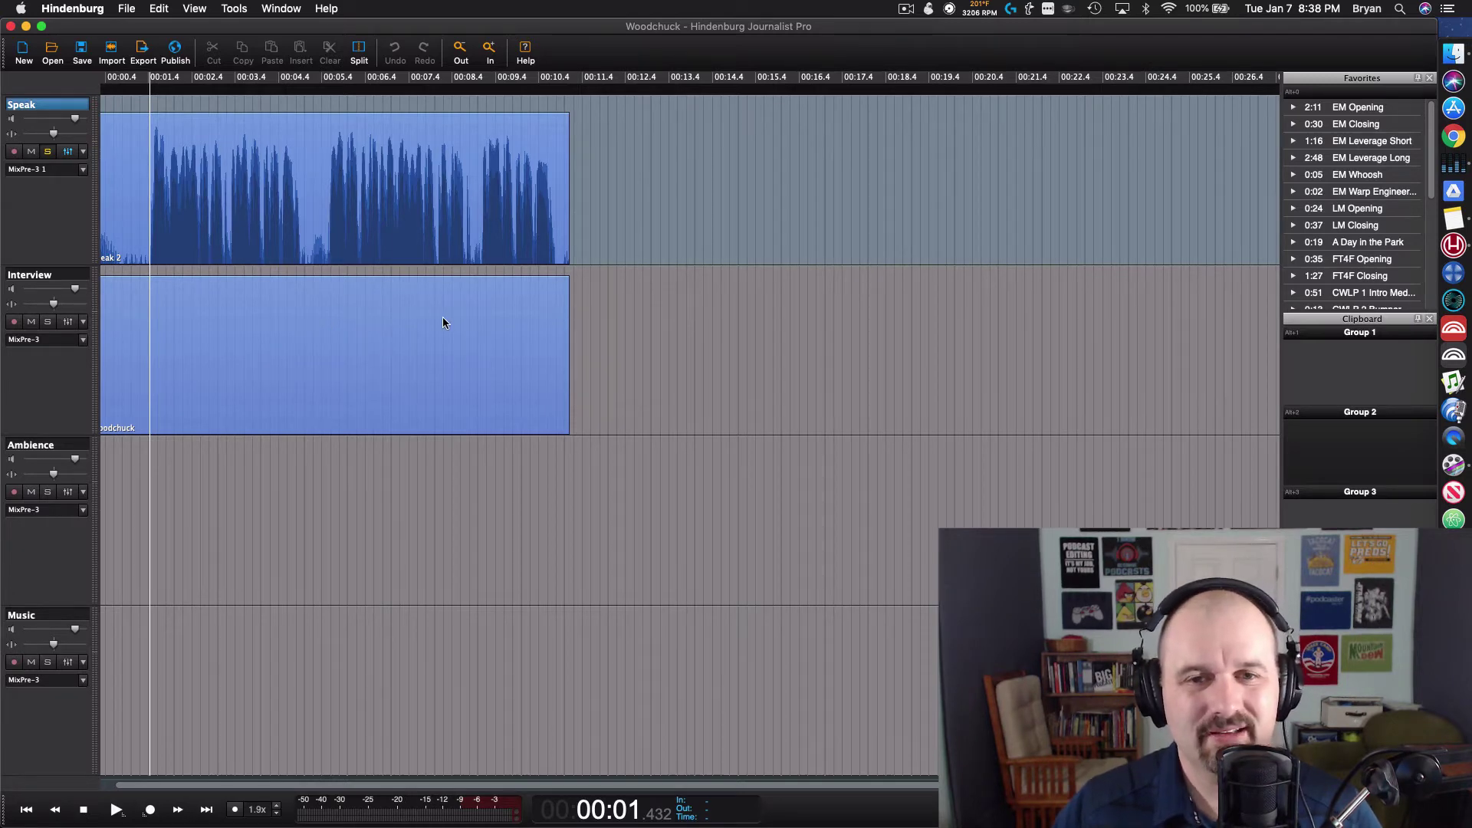
Step: Cycle through the running applications toward Finder with Cmd+Tab
{"action": "key", "text": "super+Tab"}
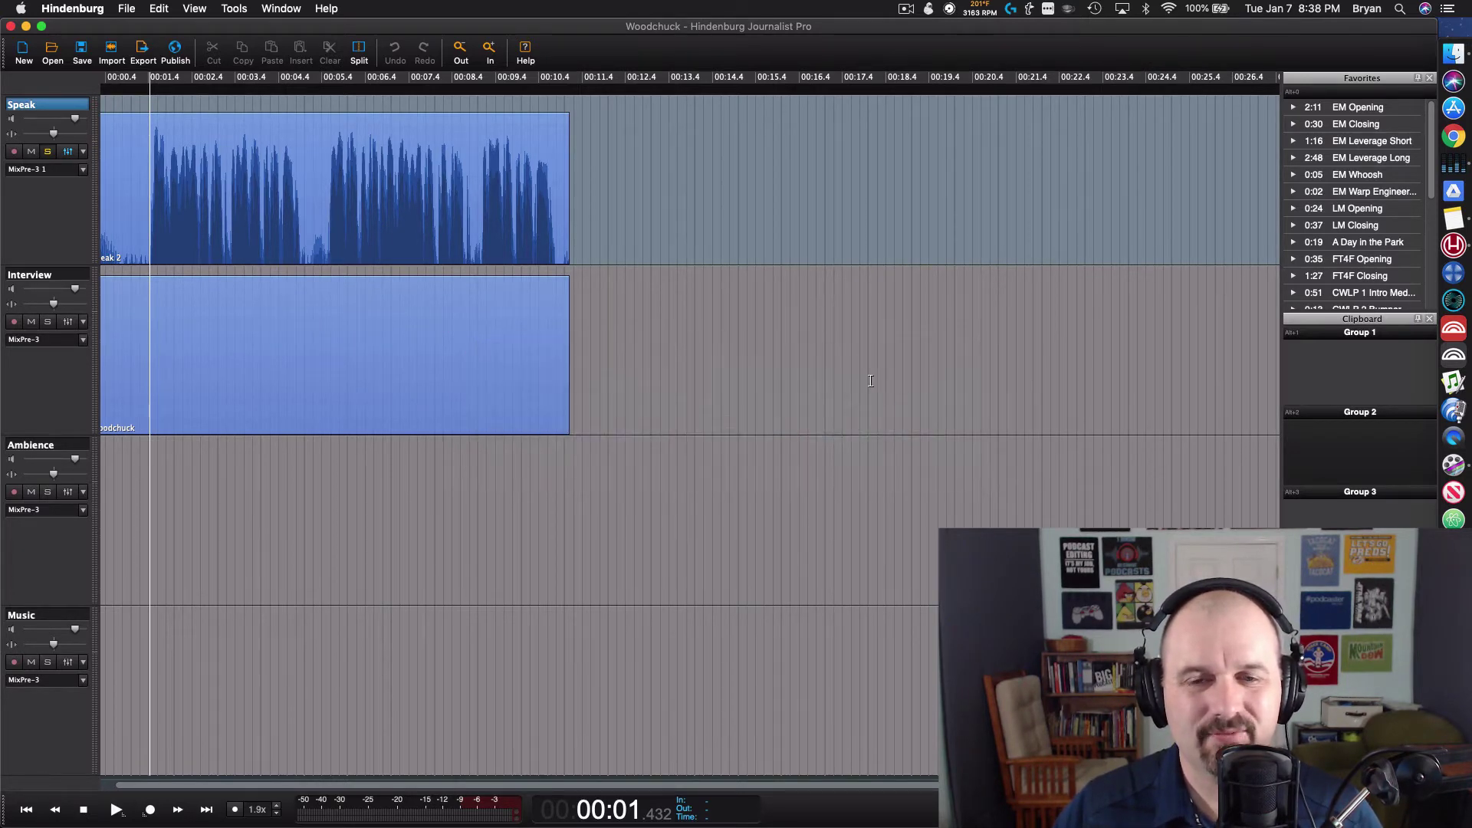
{"action": "key", "text": "super+Tab"}
{"action": "key", "text": "Tab"}
{"action": "key", "text": "Tab"}
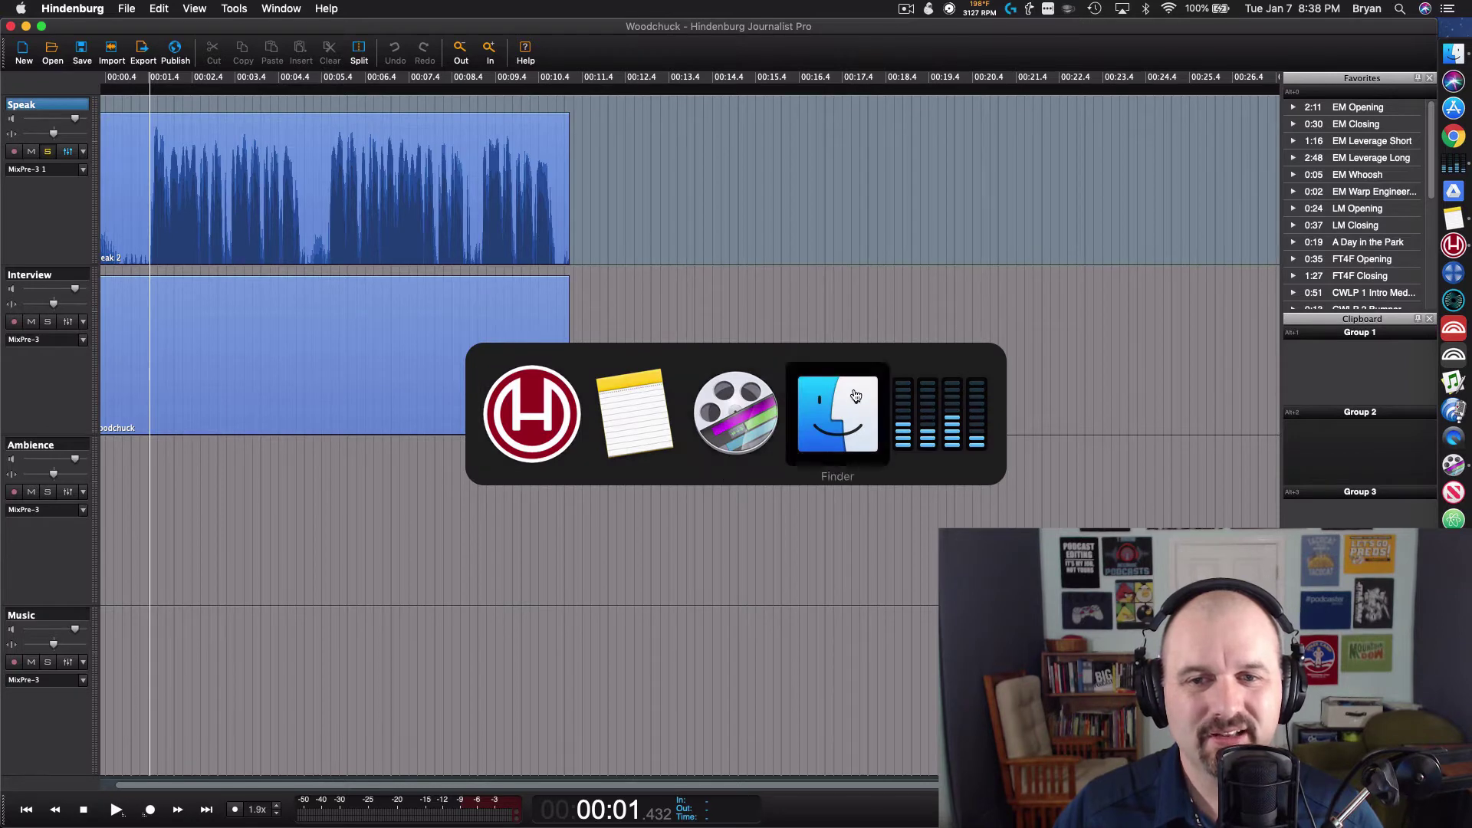
Step: Drag Woodchuck_stereo.wav from Desktop > Woodchuck Files onto TwistedWave to open it
{"action": "left_click", "coordinate": [856, 396]}
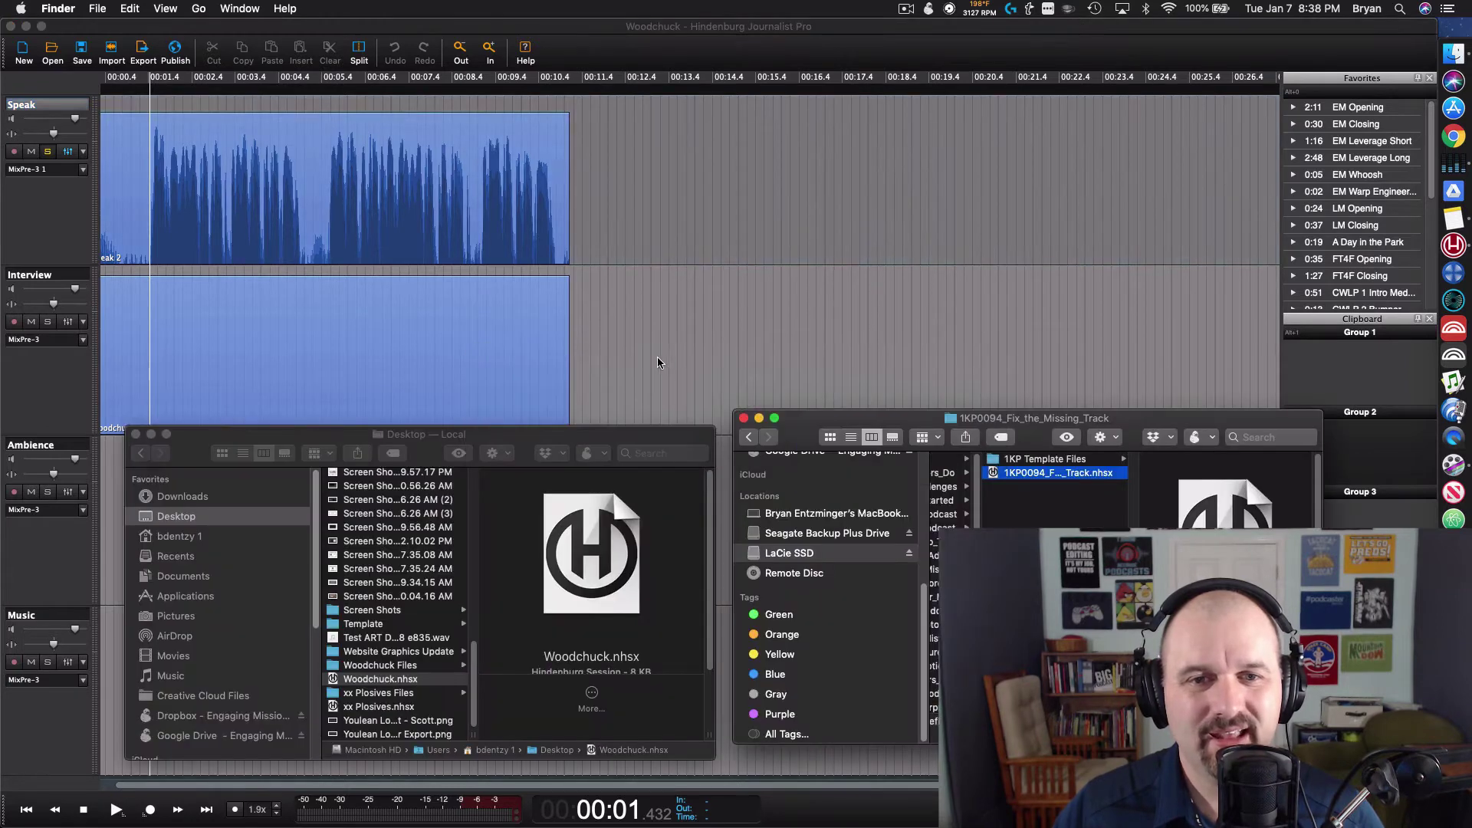
{"action": "left_click", "coordinate": [407, 668]}
{"action": "left_click", "coordinate": [413, 665]}
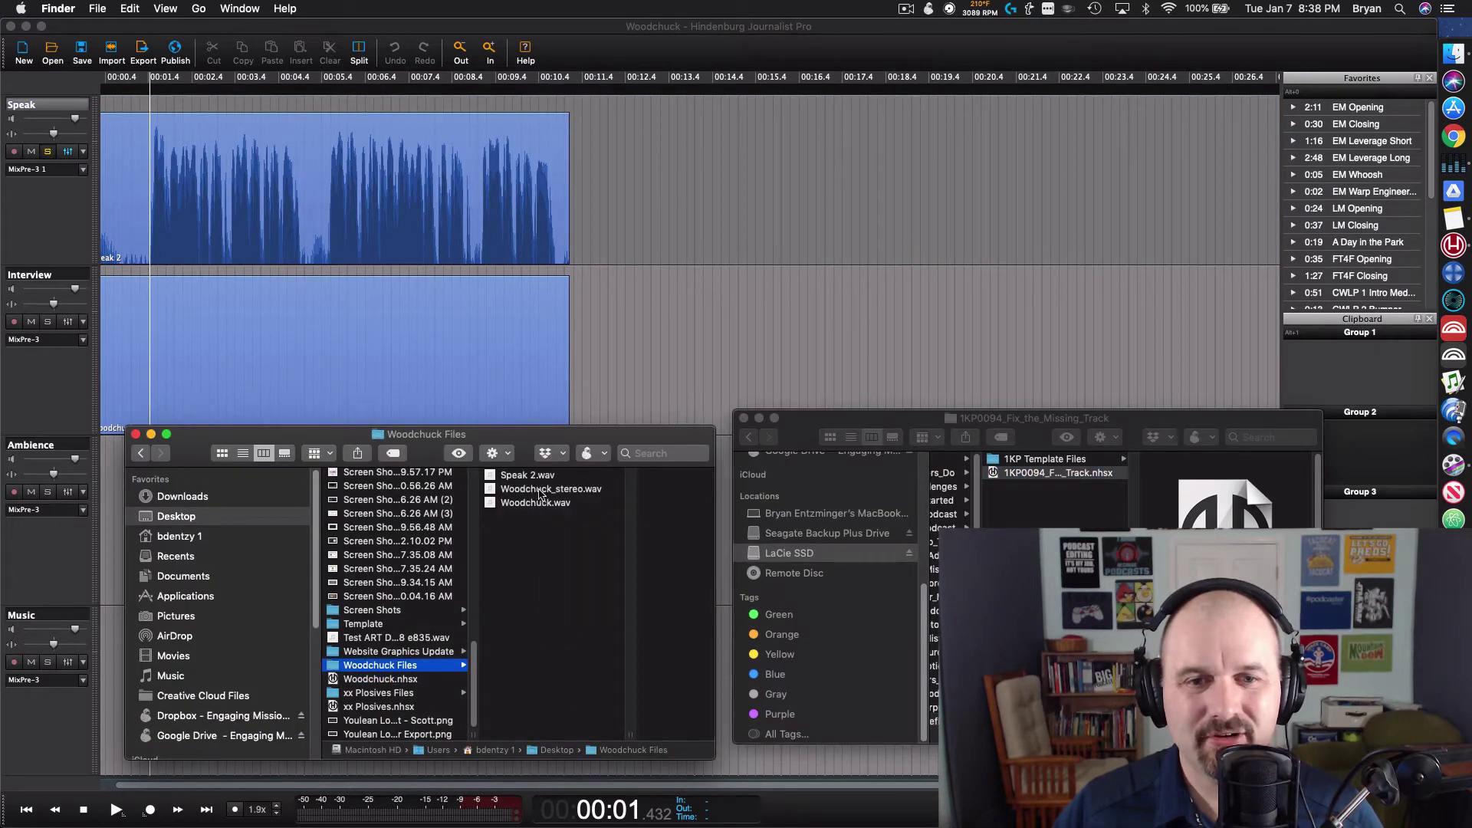
{"action": "left_click", "coordinate": [550, 489]}
{"action": "left_click_drag", "start_coordinate": [475, 491], "coordinate": [1455, 415]}
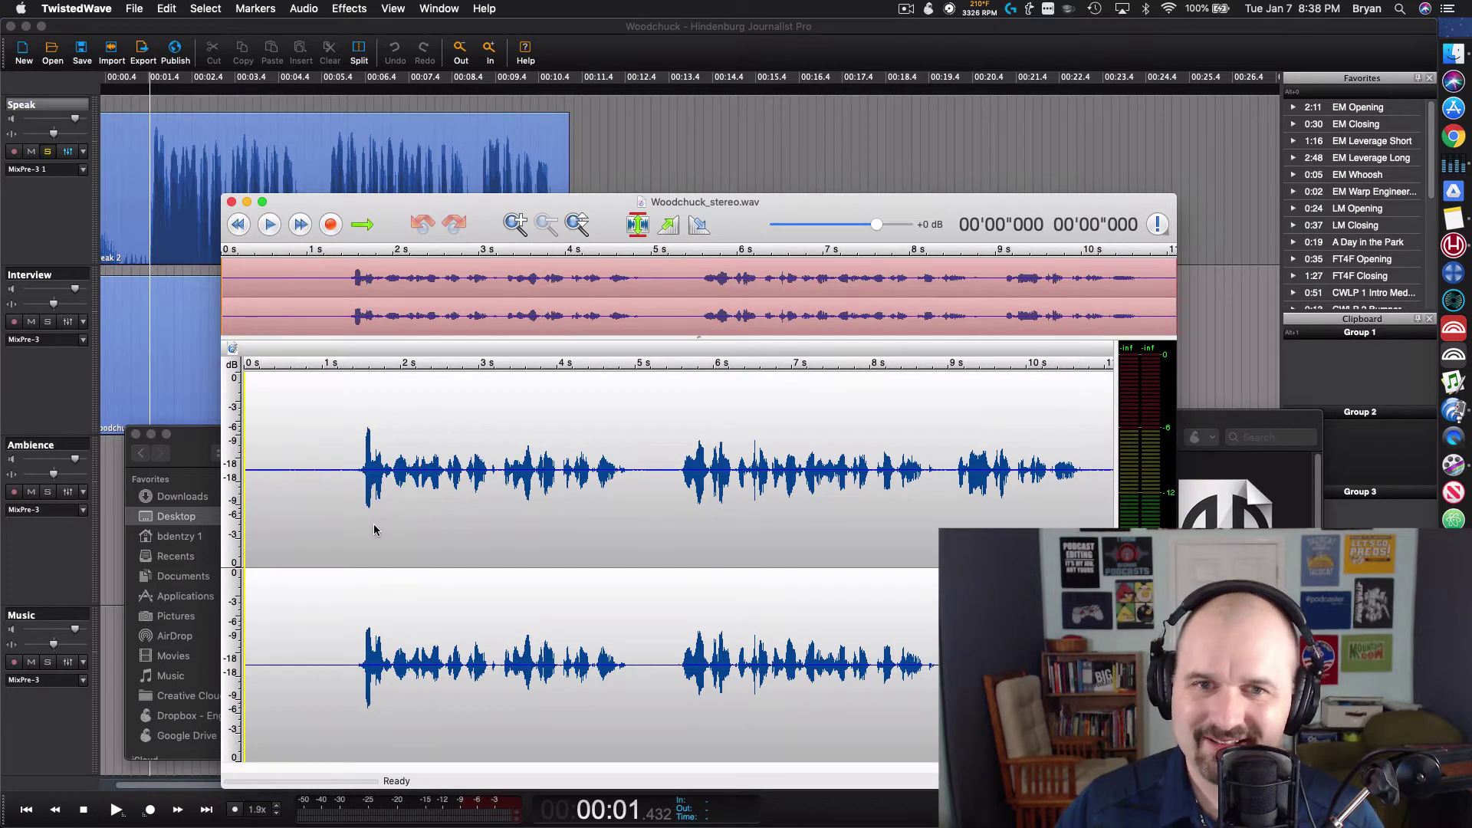
Step: Zoom in to compare the two Woodchuck_stereo.wav channels, then quit TwistedWave
{"action": "scroll", "coordinate": [355, 526], "scroll_direction": "up", "scroll_amount": 3}
{"action": "scroll", "coordinate": [356, 525], "scroll_direction": "up", "scroll_amount": 10}
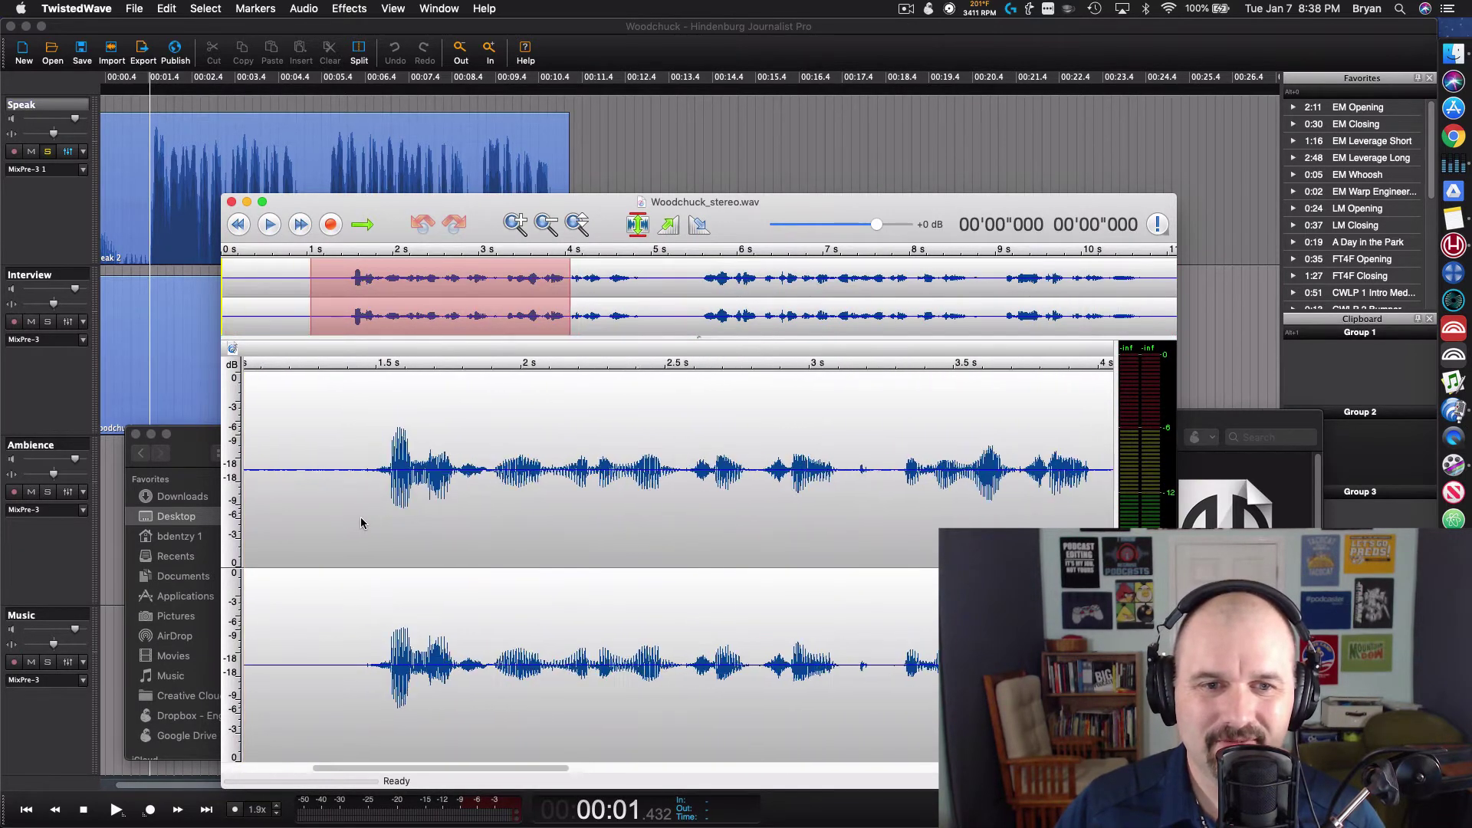
{"action": "scroll", "coordinate": [342, 605], "scroll_direction": "up", "scroll_amount": 2}
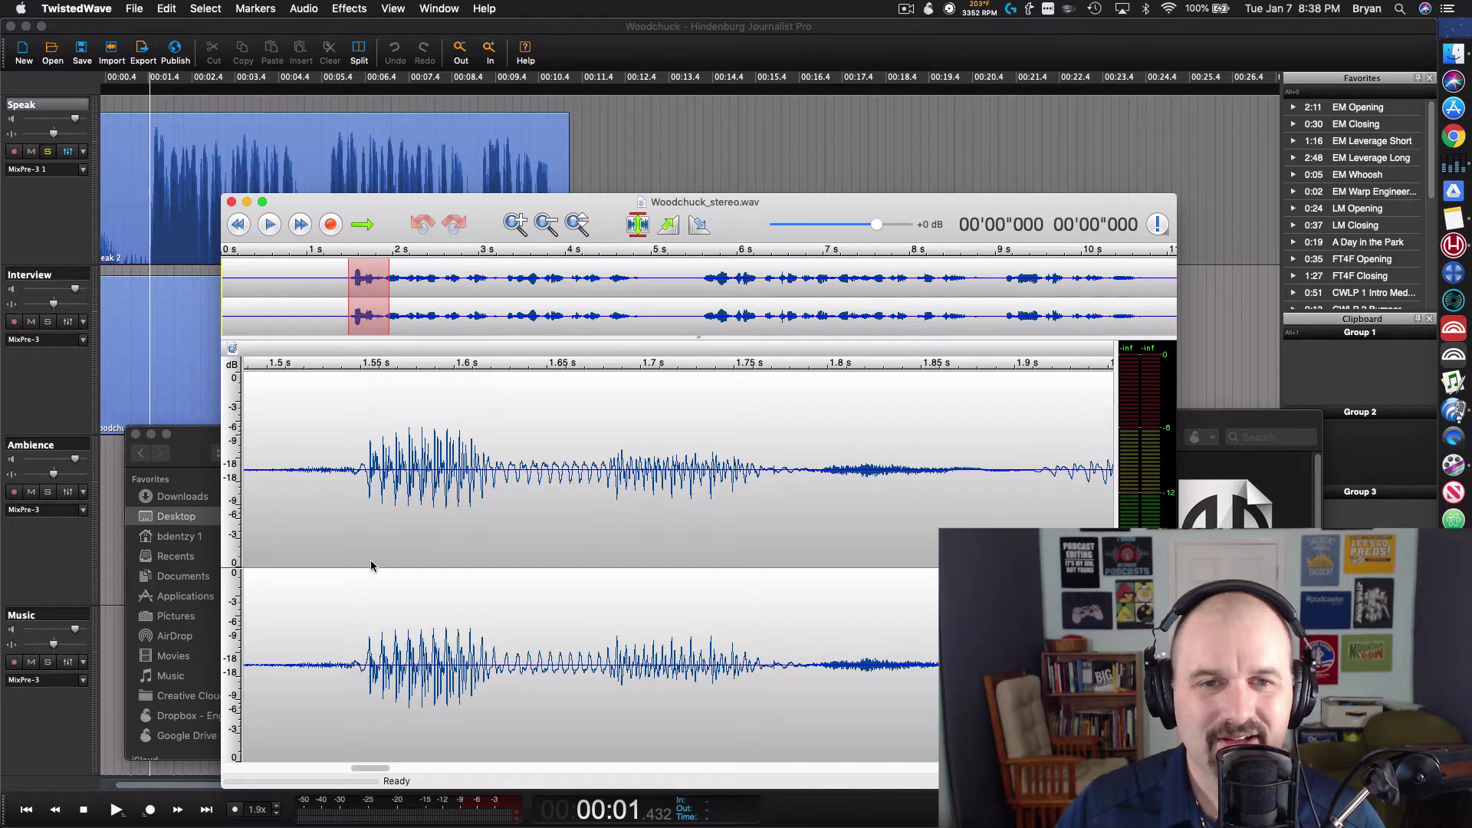
{"action": "scroll", "coordinate": [370, 566], "scroll_direction": "down", "scroll_amount": 6}
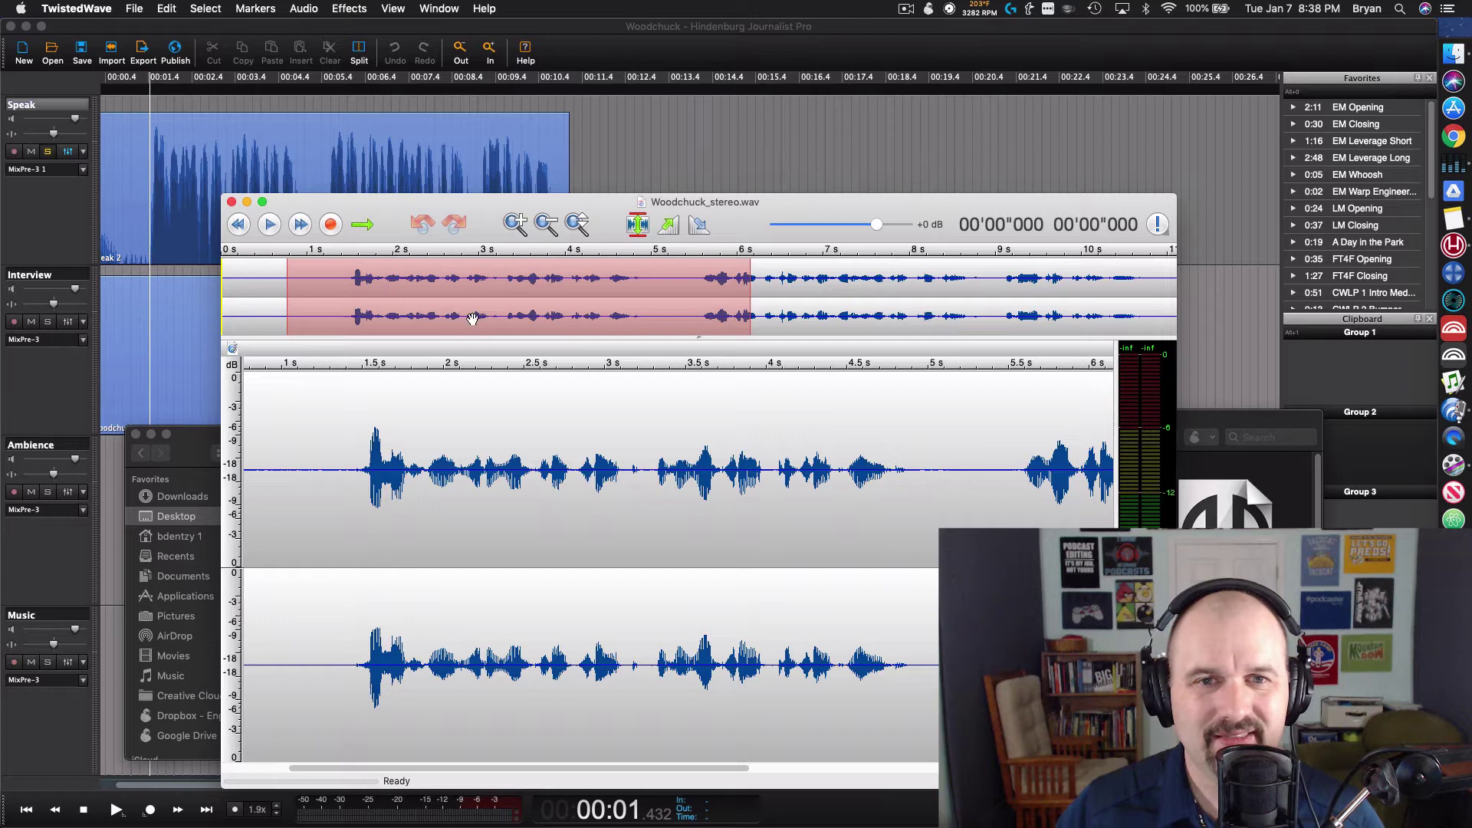
{"action": "key", "text": "super+q"}
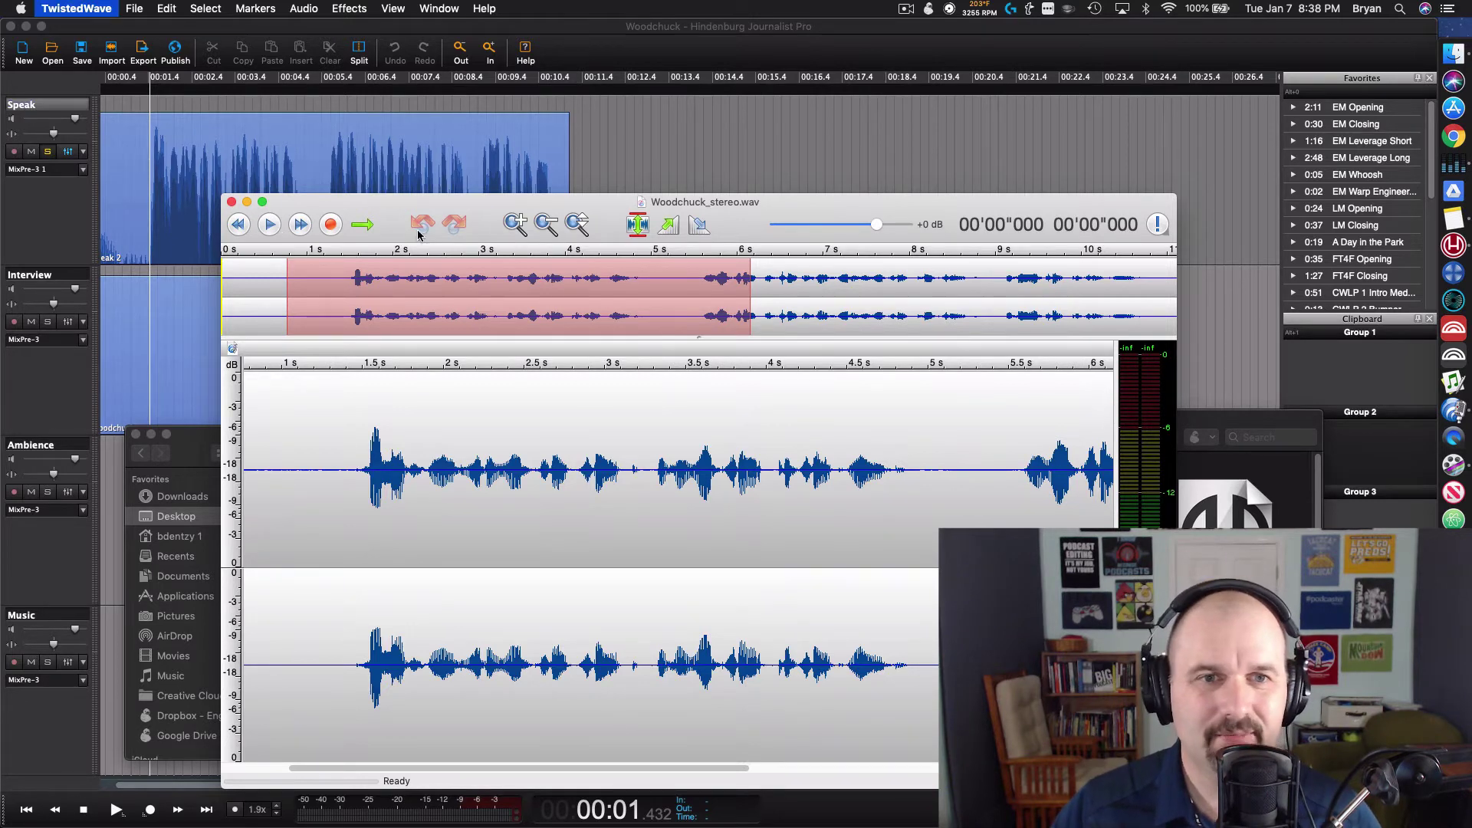
{"action": "key", "text": "super+Tab"}
{"action": "key", "text": "super+Tab"}
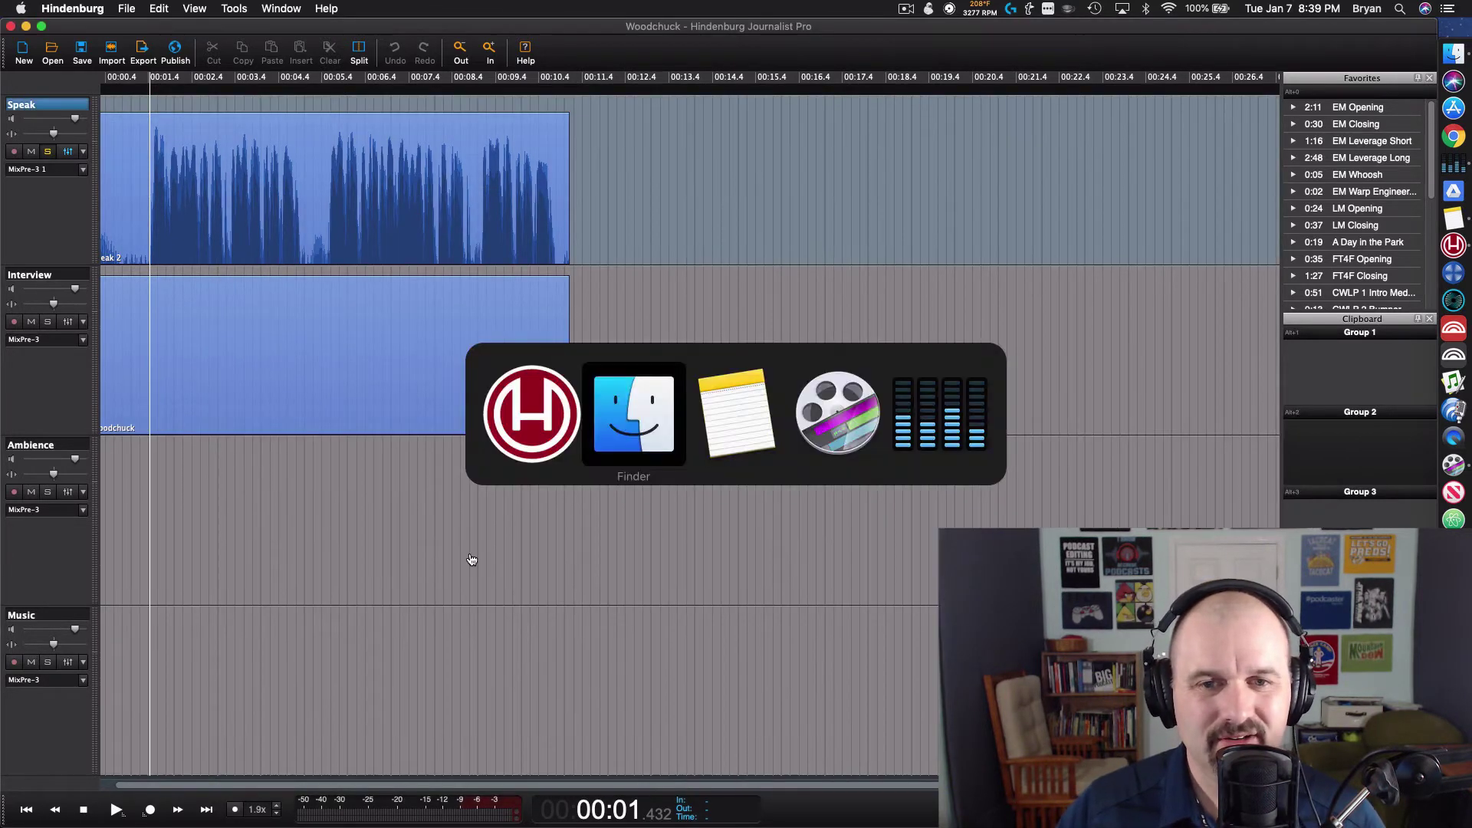
Step: Place Woodchuck_stereo.wav on the Ambience track, solo it, and play a short stretch
{"action": "left_click_drag", "start_coordinate": [452, 491], "coordinate": [86, 521]}
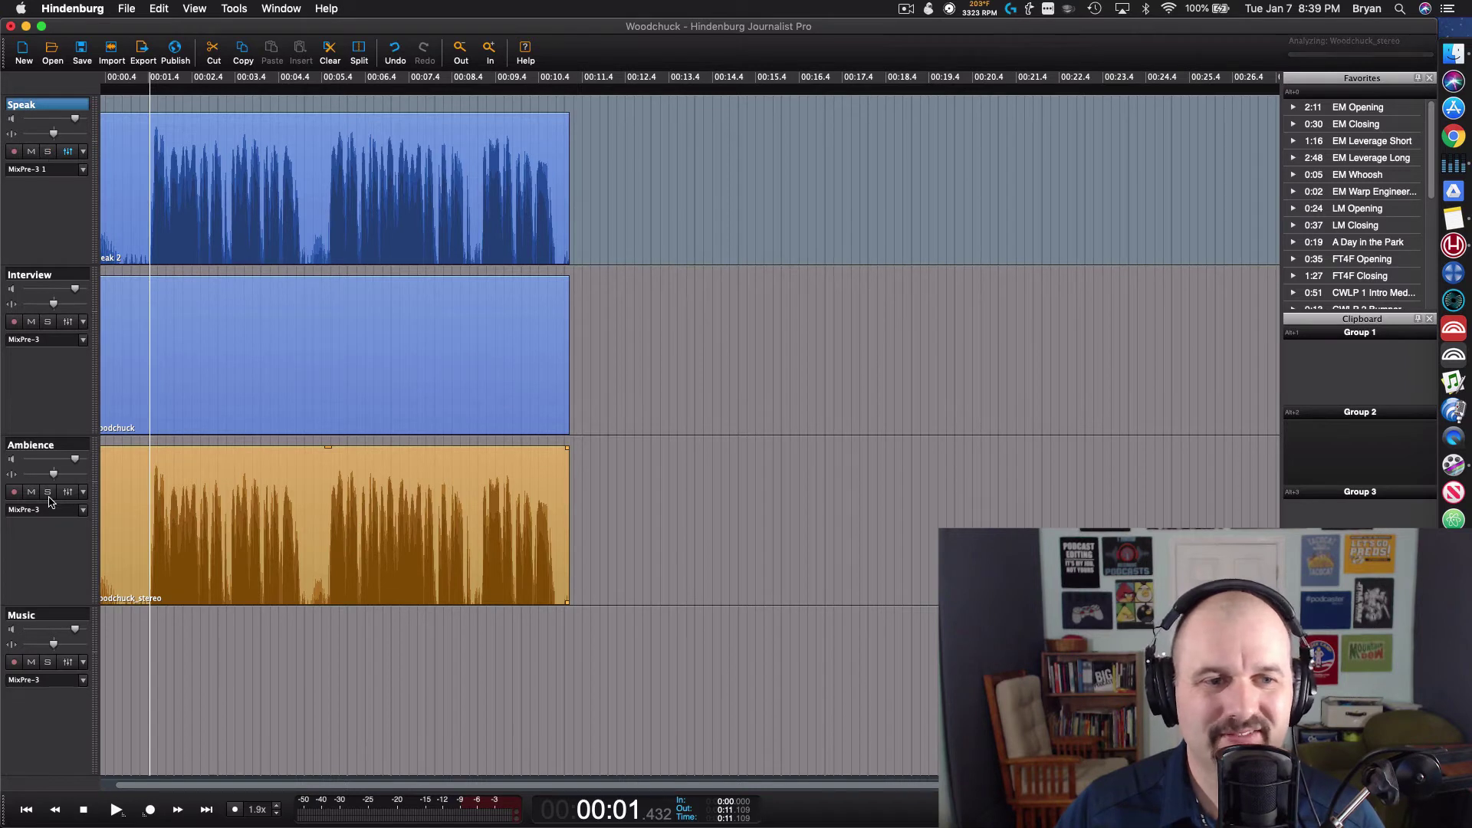
{"action": "left_click", "coordinate": [49, 499]}
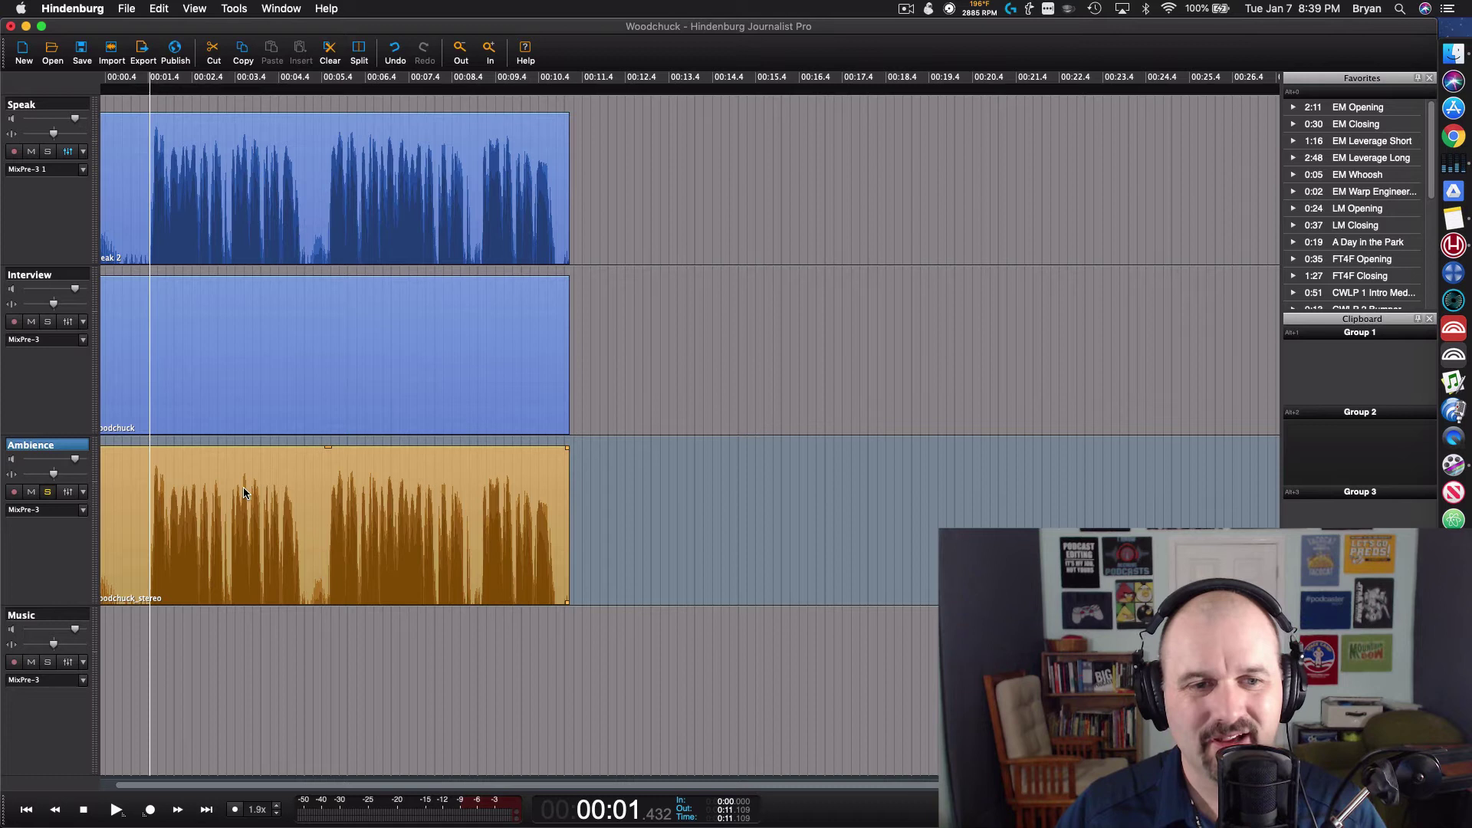
{"action": "key", "text": "space"}
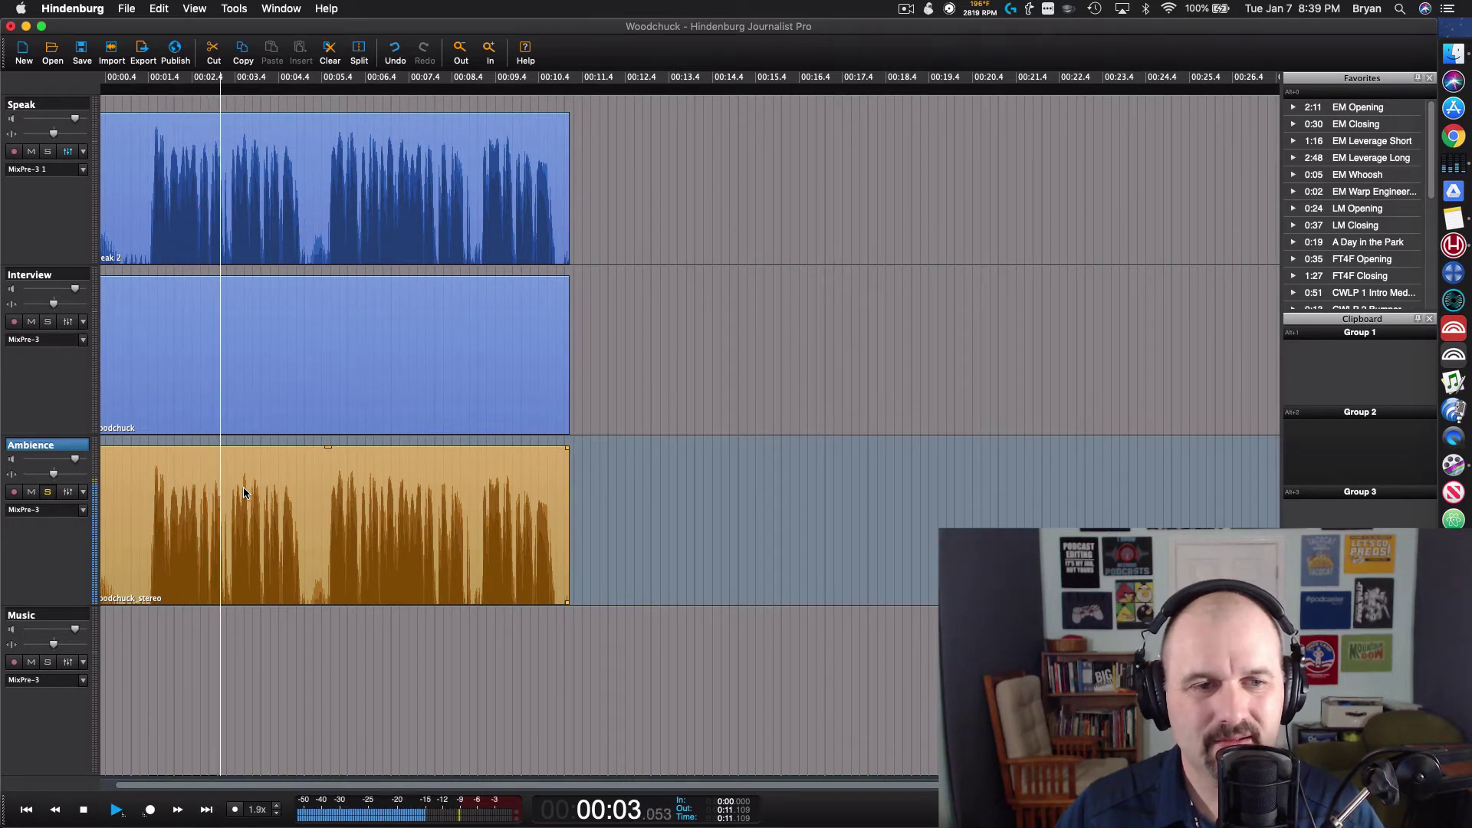
{"action": "key", "text": "space"}
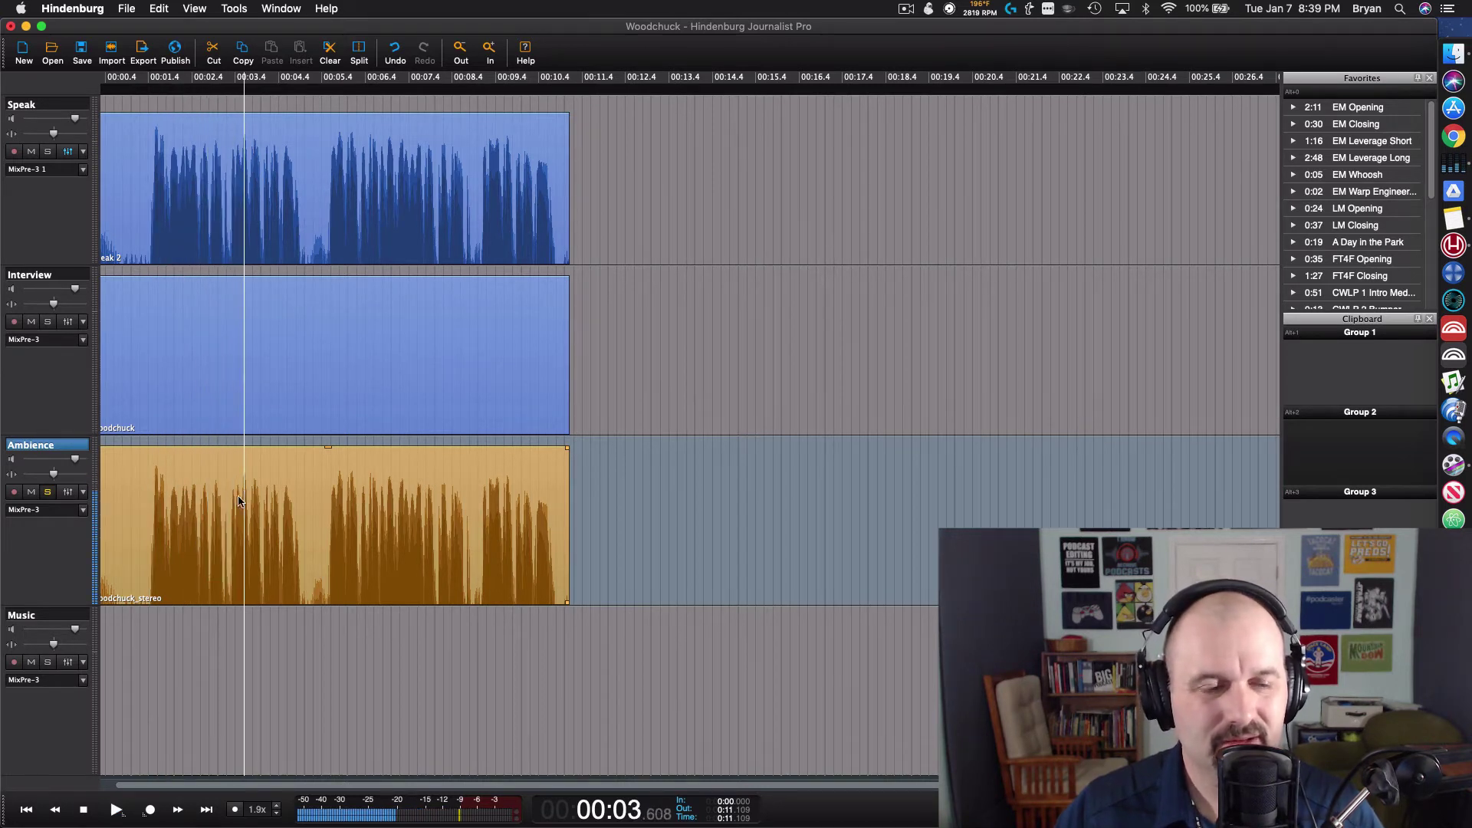
{"action": "left_click", "coordinate": [150, 593]}
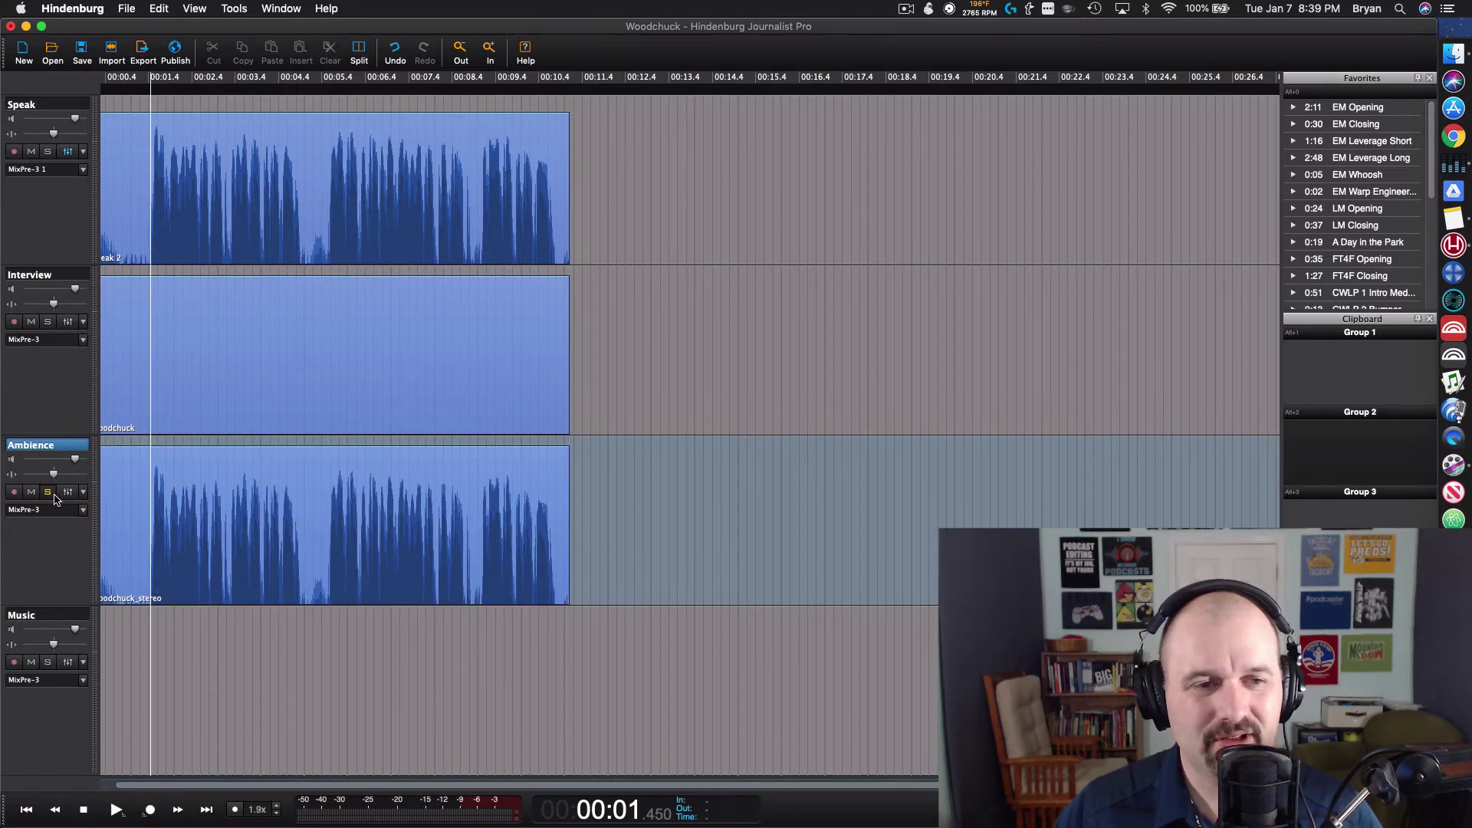
Step: Insert Waves Scheps Omni Channel on Ambience and invert one output channel's phase
{"action": "left_click", "coordinate": [67, 491]}
{"action": "left_click", "coordinate": [142, 465]}
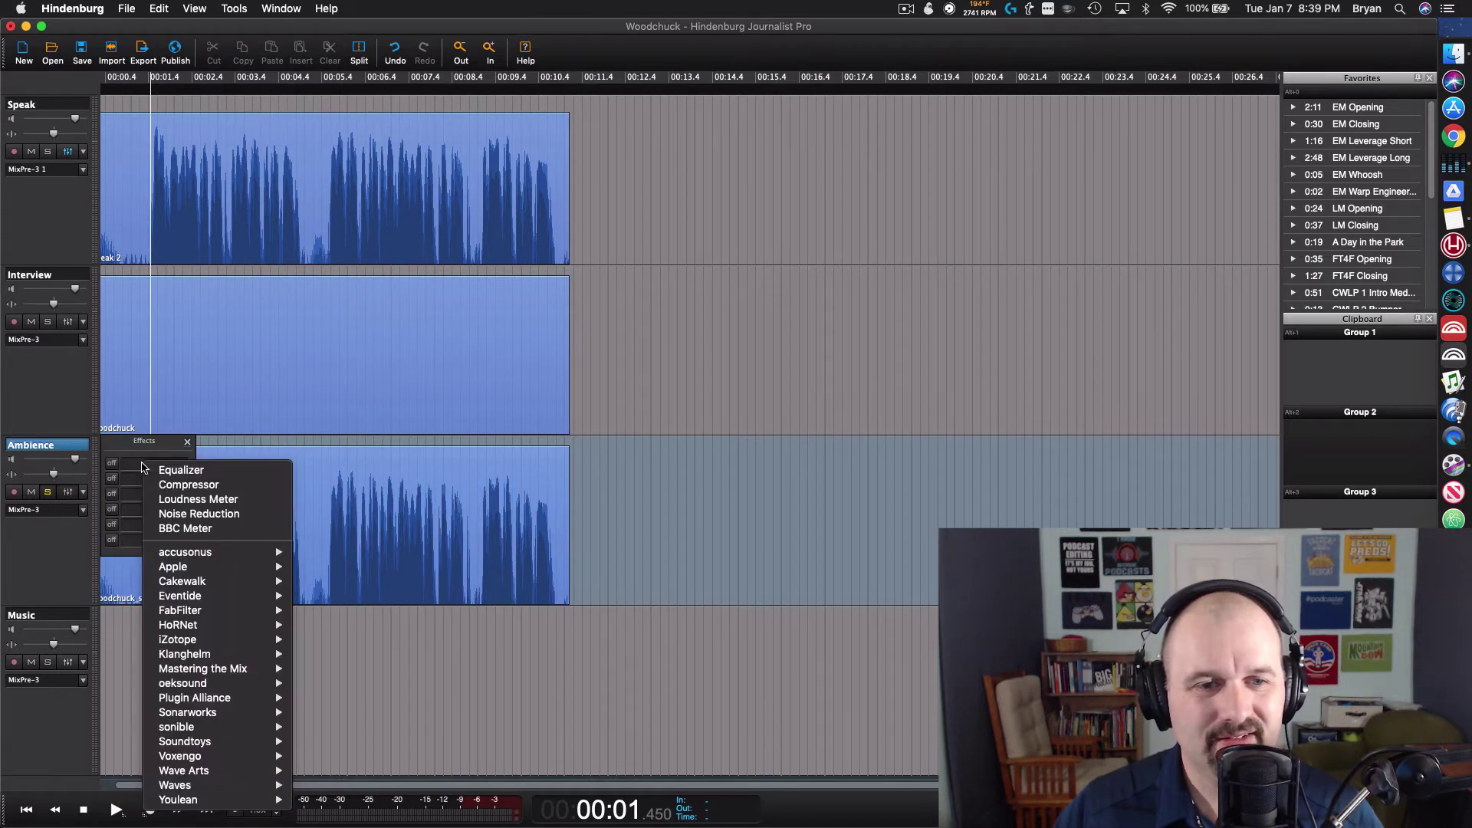
{"action": "mouse_move", "coordinate": [233, 790]}
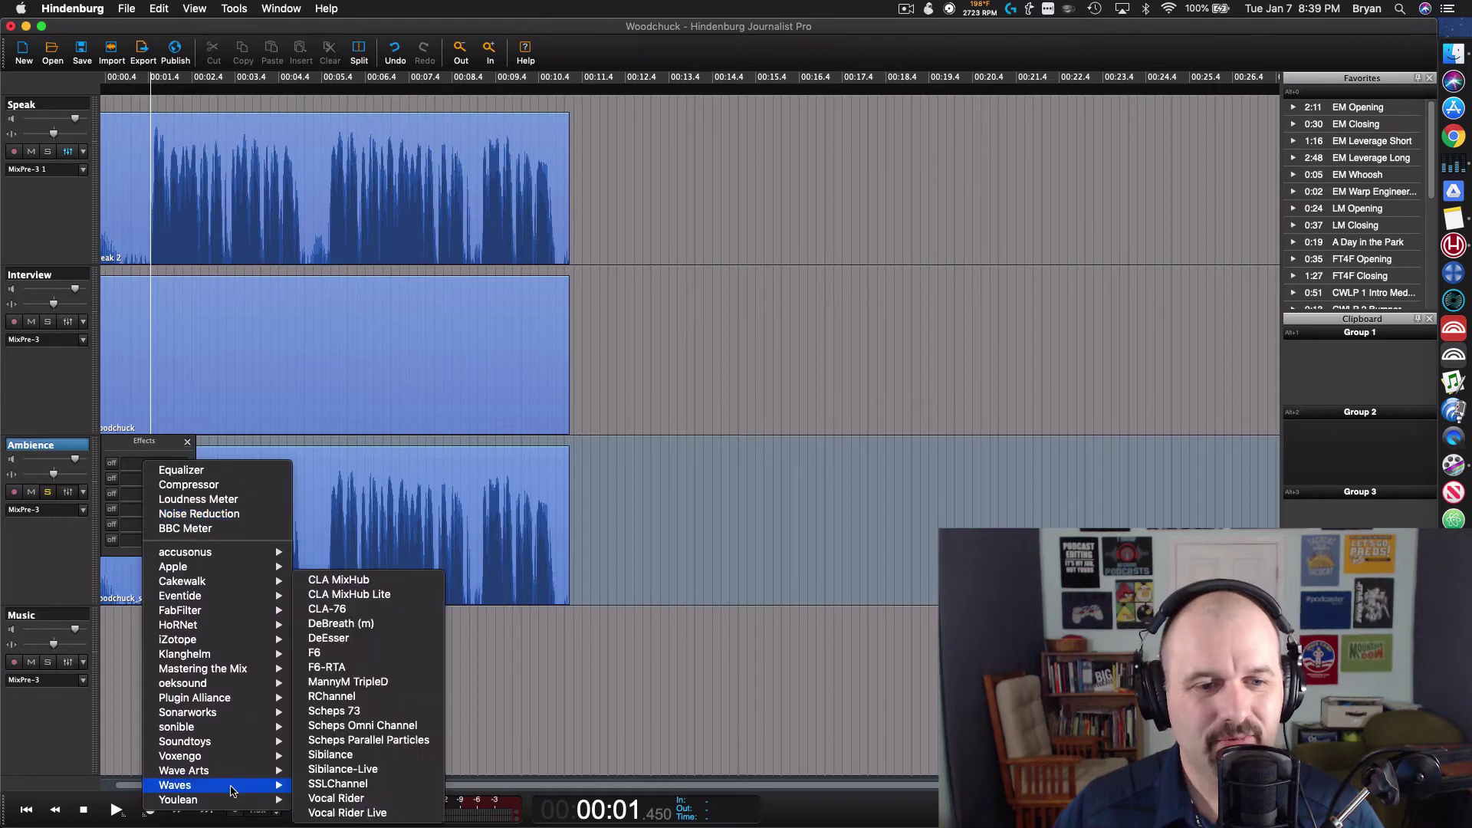
{"action": "left_click", "coordinate": [387, 726]}
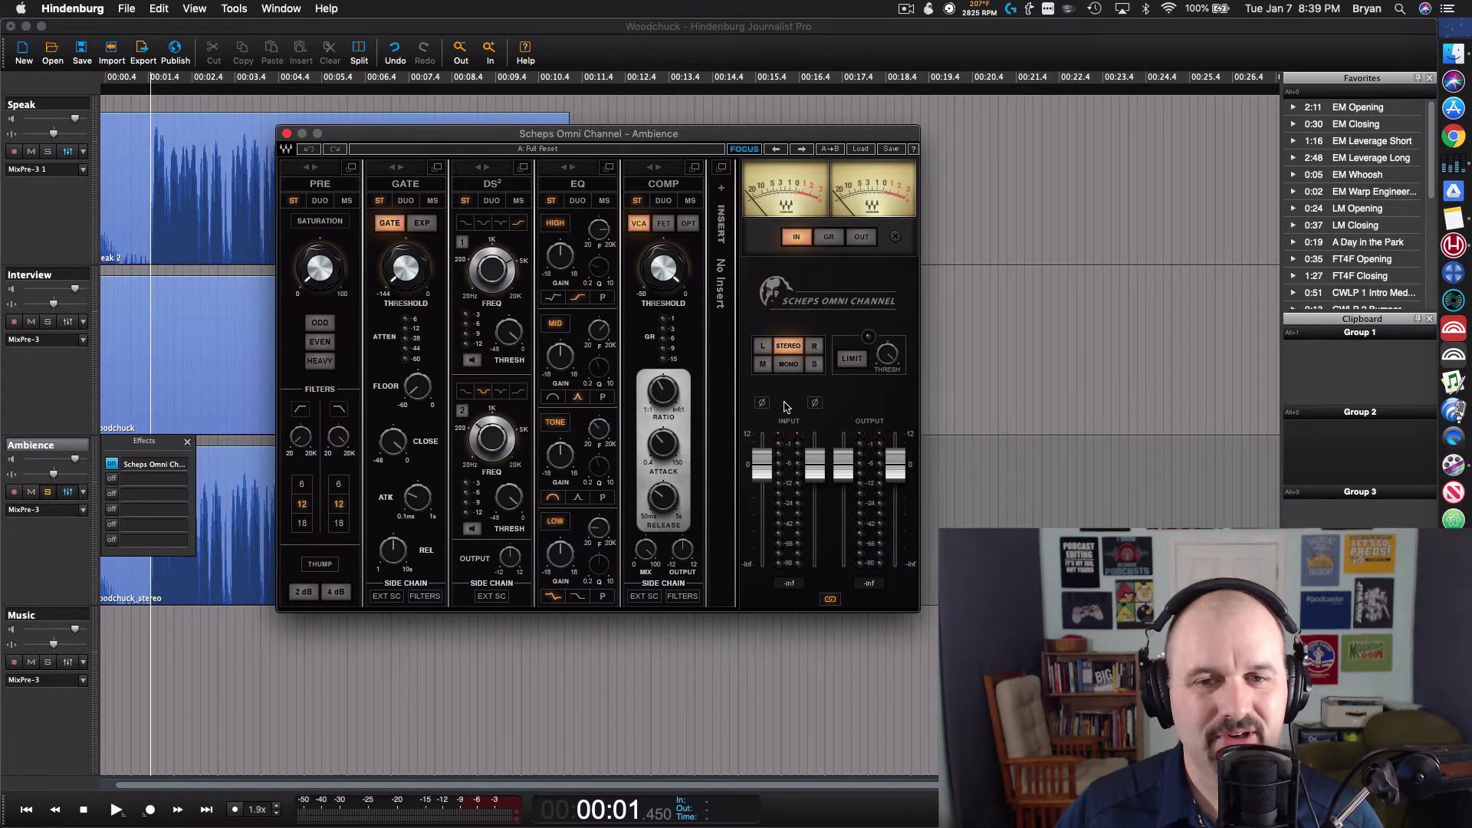
{"action": "left_click", "coordinate": [814, 402]}
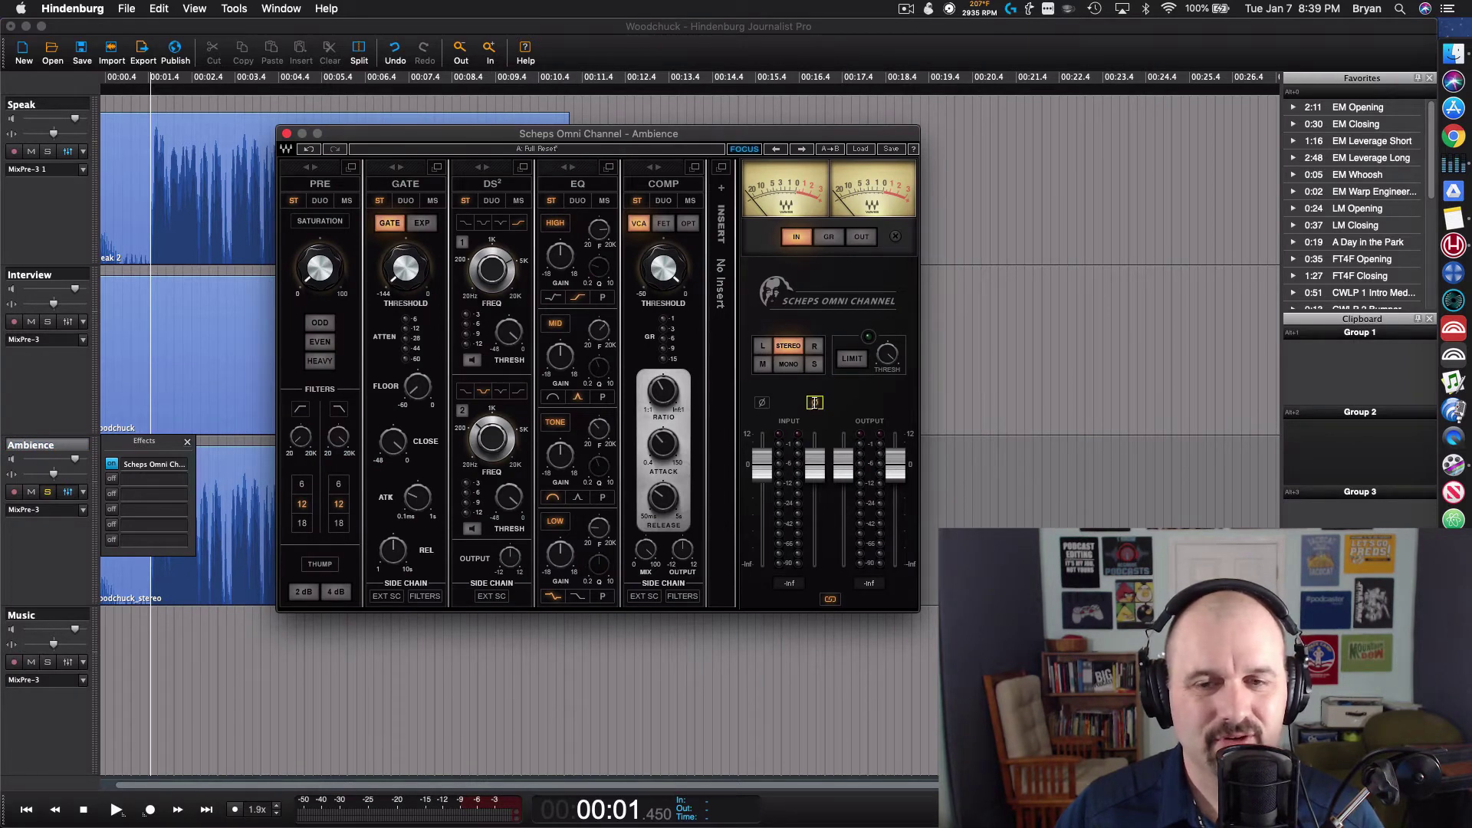
Step: Play the Ambience clip to hear the phase fix, then open the export dialog
{"action": "left_click", "coordinate": [155, 598]}
{"action": "key", "text": "space"}
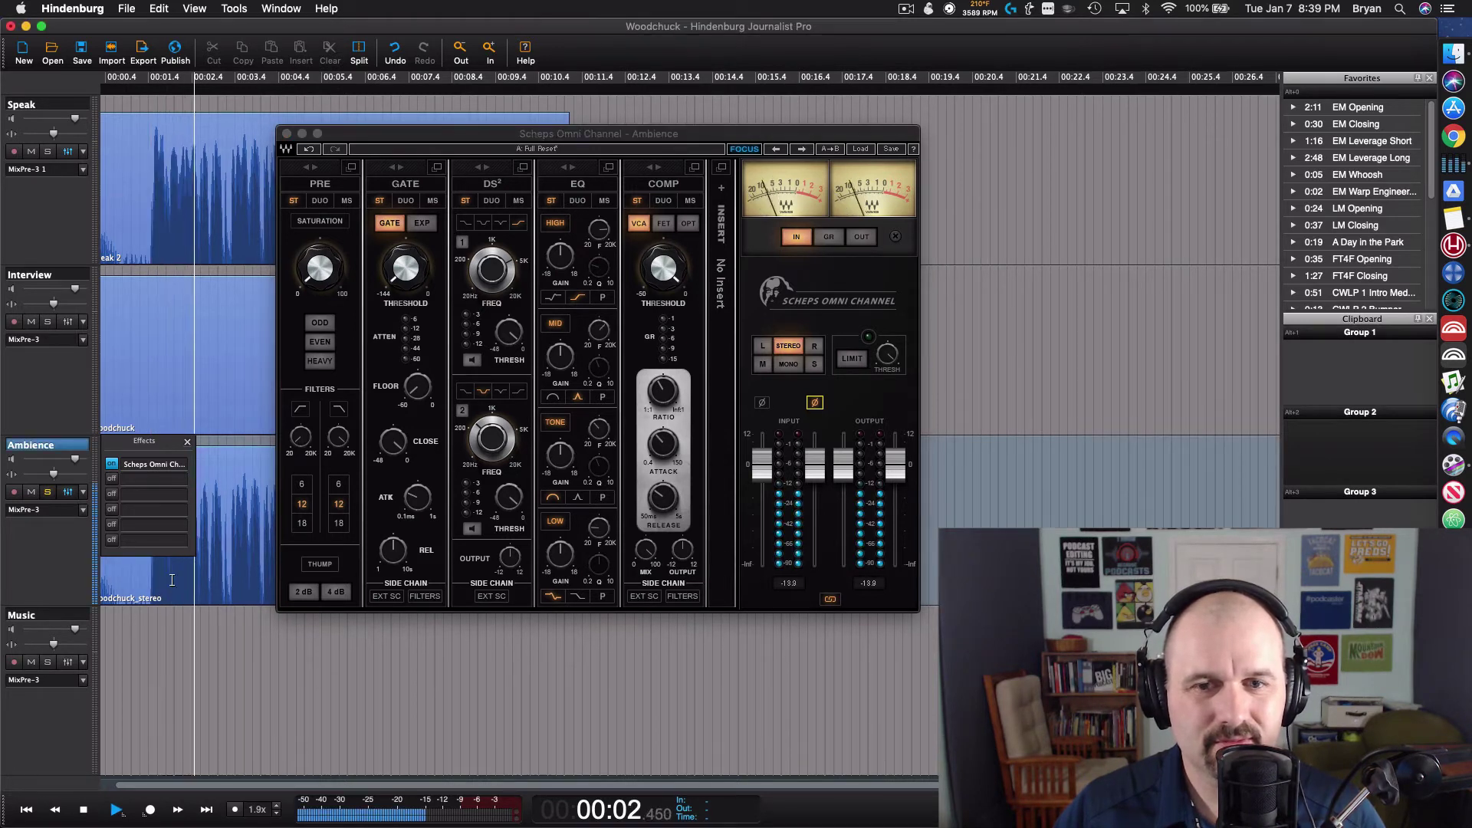
{"action": "key", "text": "space"}
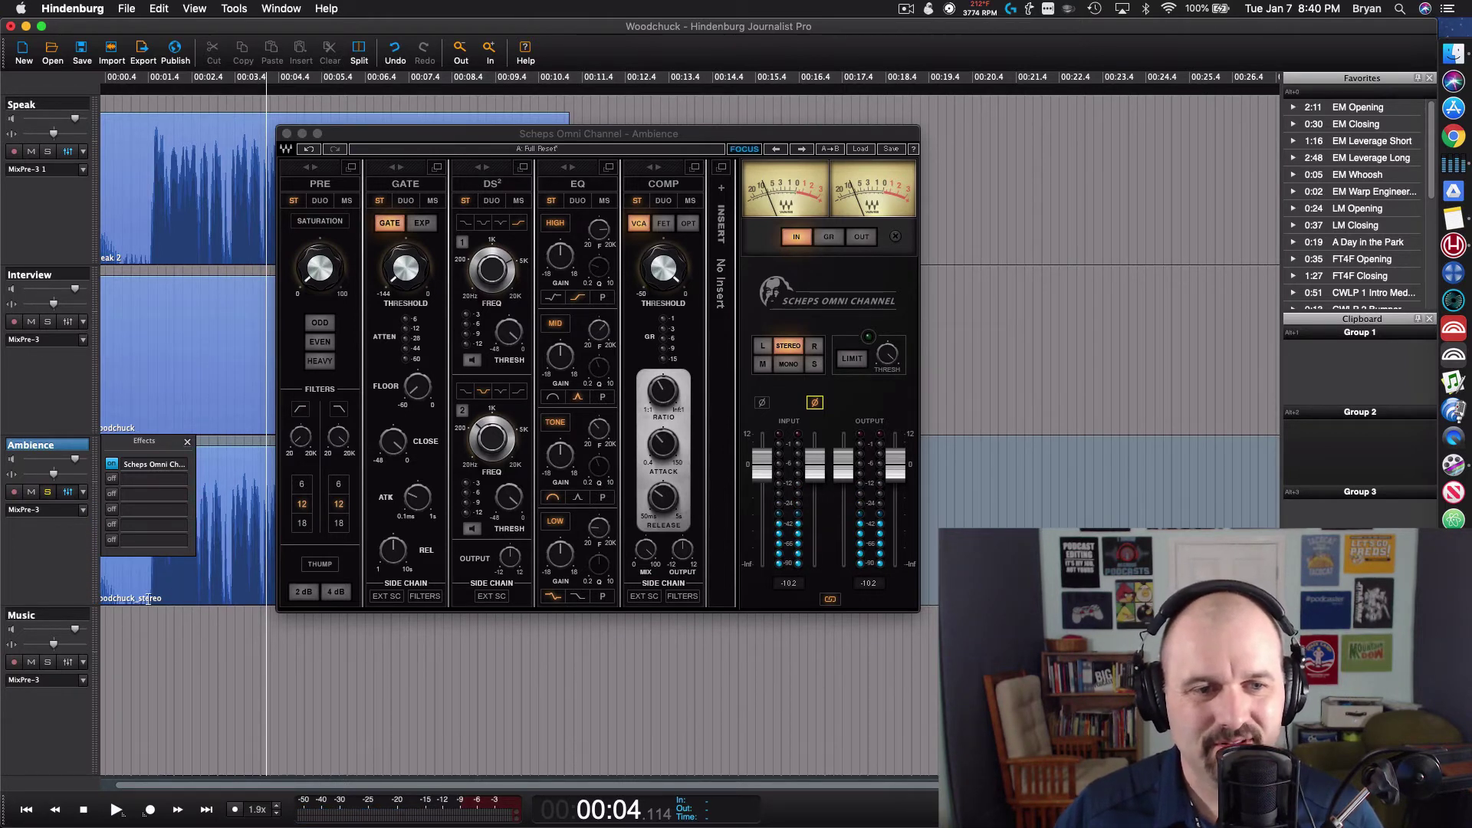
{"action": "left_click", "coordinate": [148, 598]}
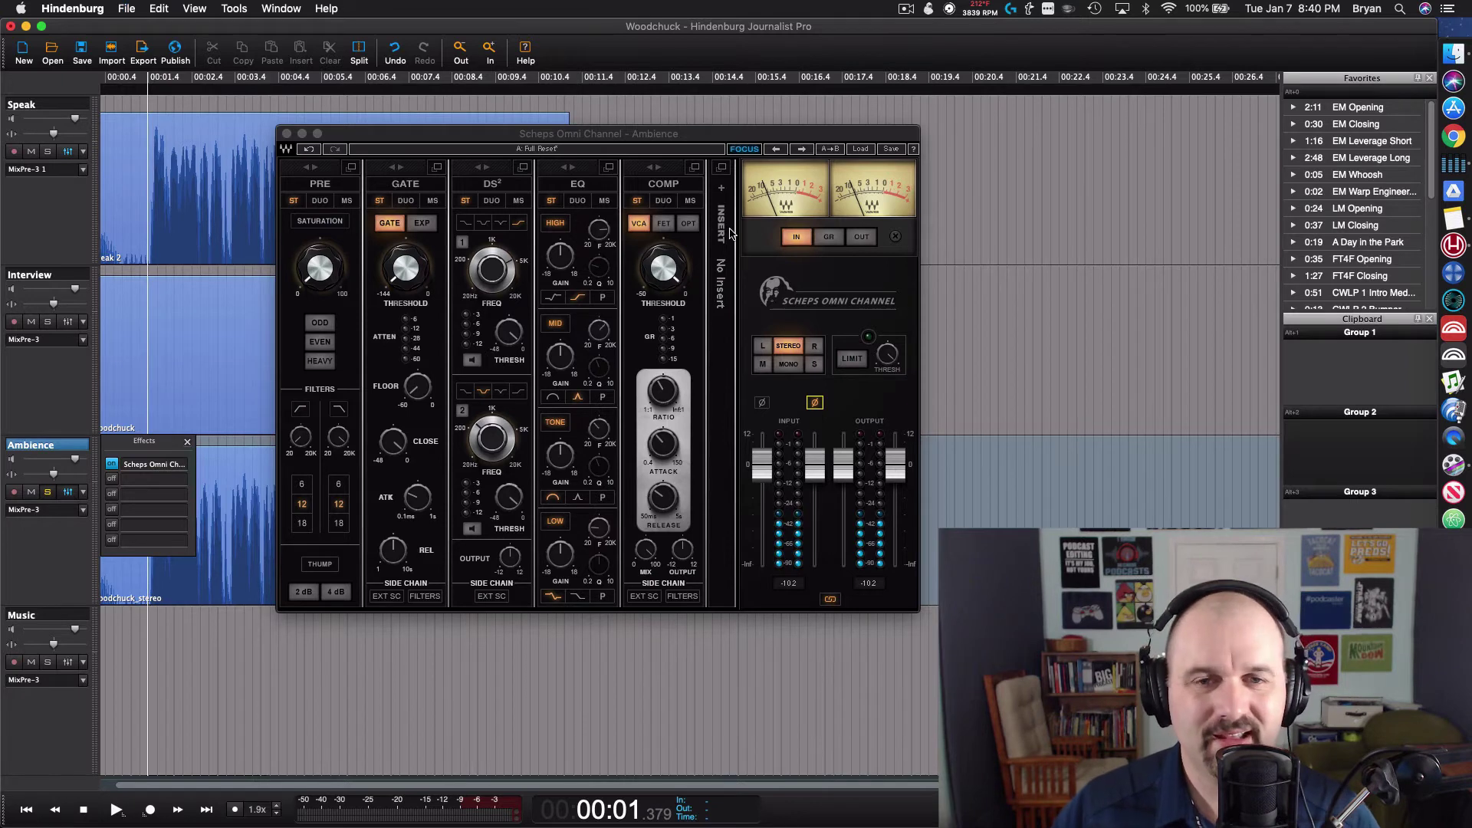
{"action": "key", "text": "super+e"}
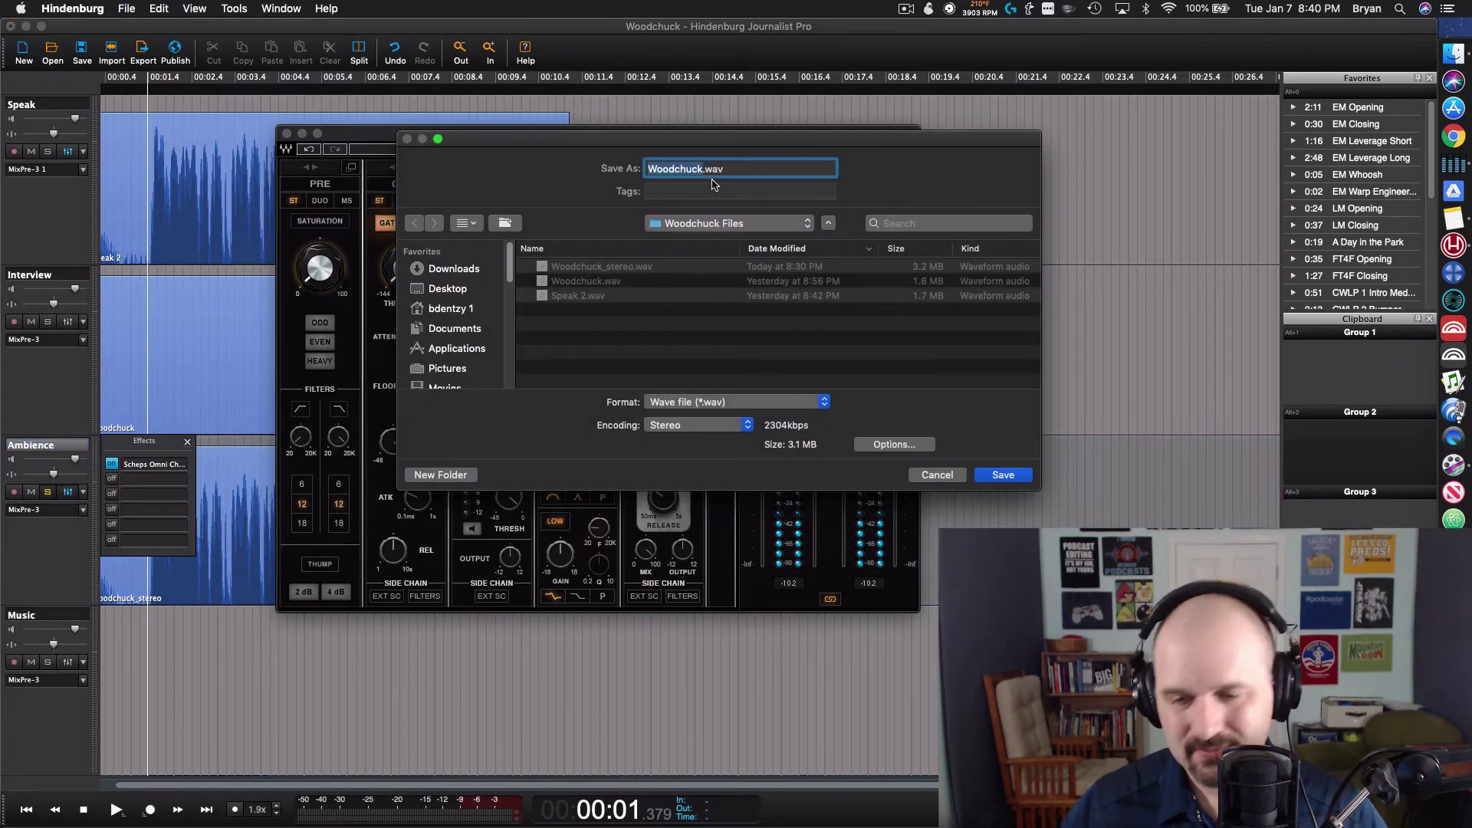
Step: Export the mix with Mono encoding as Woodchuck_mono2.wav
{"action": "key", "text": "Right"}
{"action": "type", "text": "_m"}
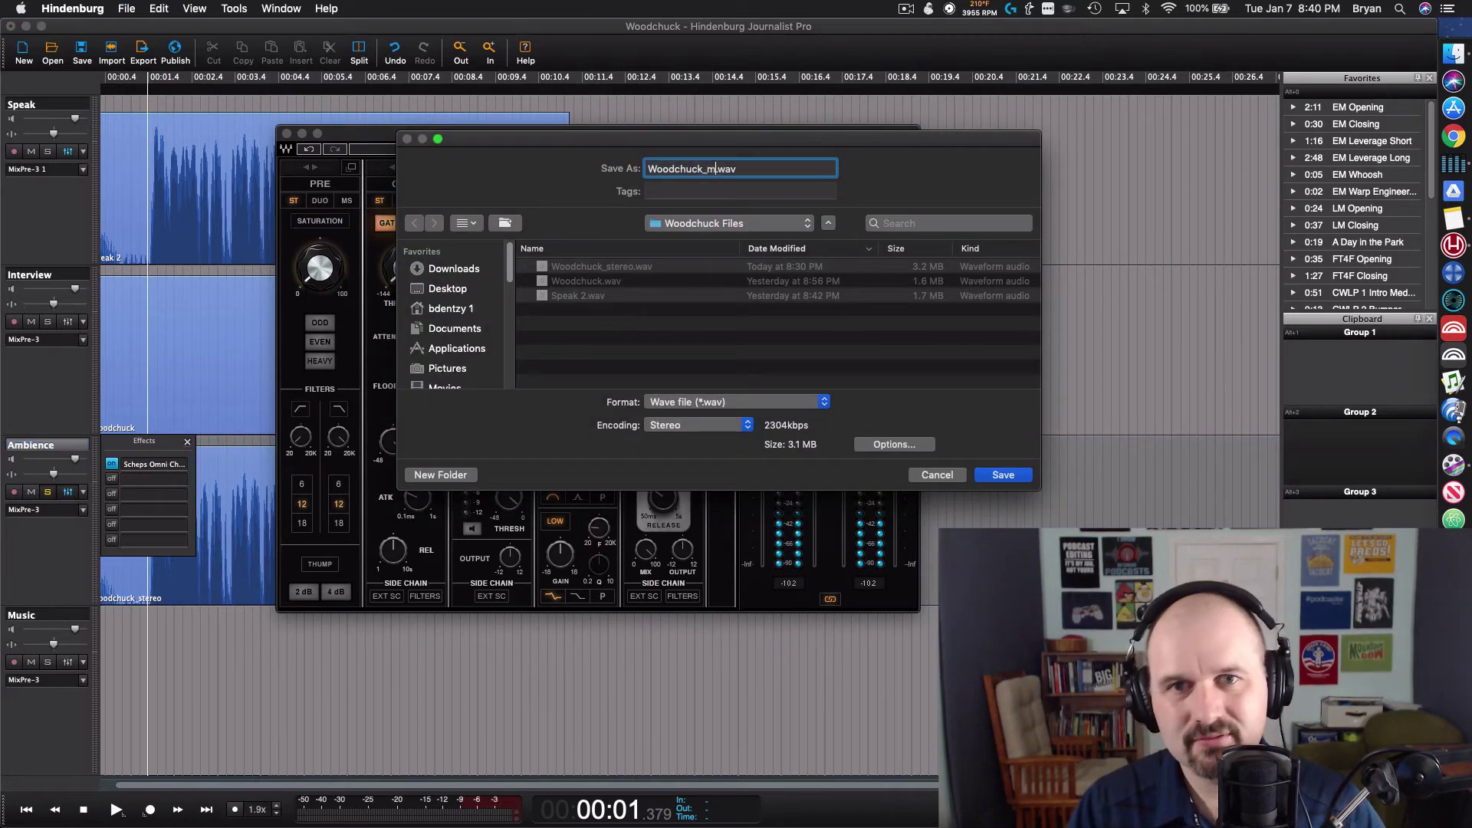
{"action": "type", "text": "ono2"}
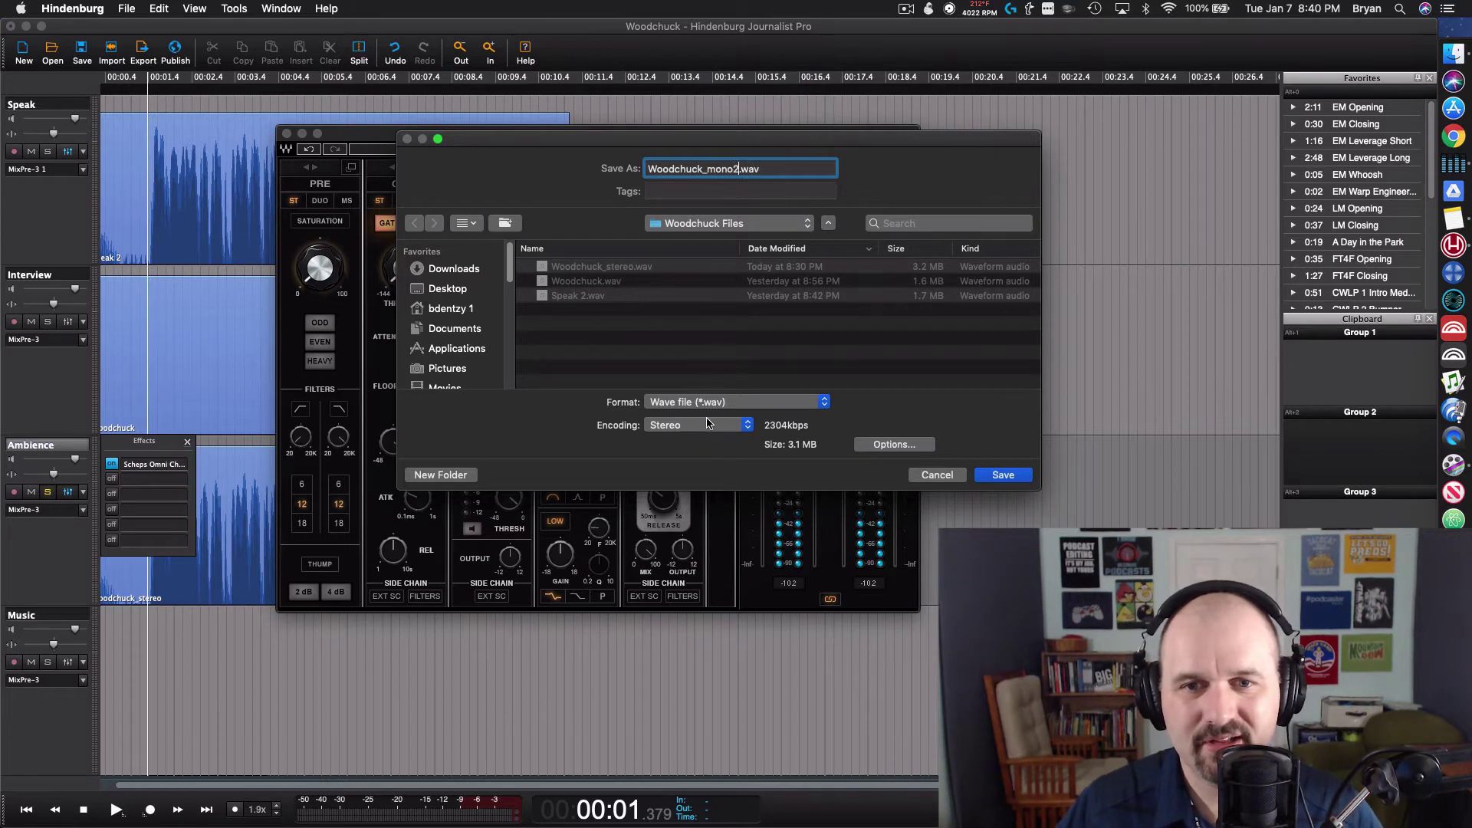
{"action": "left_click", "coordinate": [707, 422]}
{"action": "left_click", "coordinate": [694, 443]}
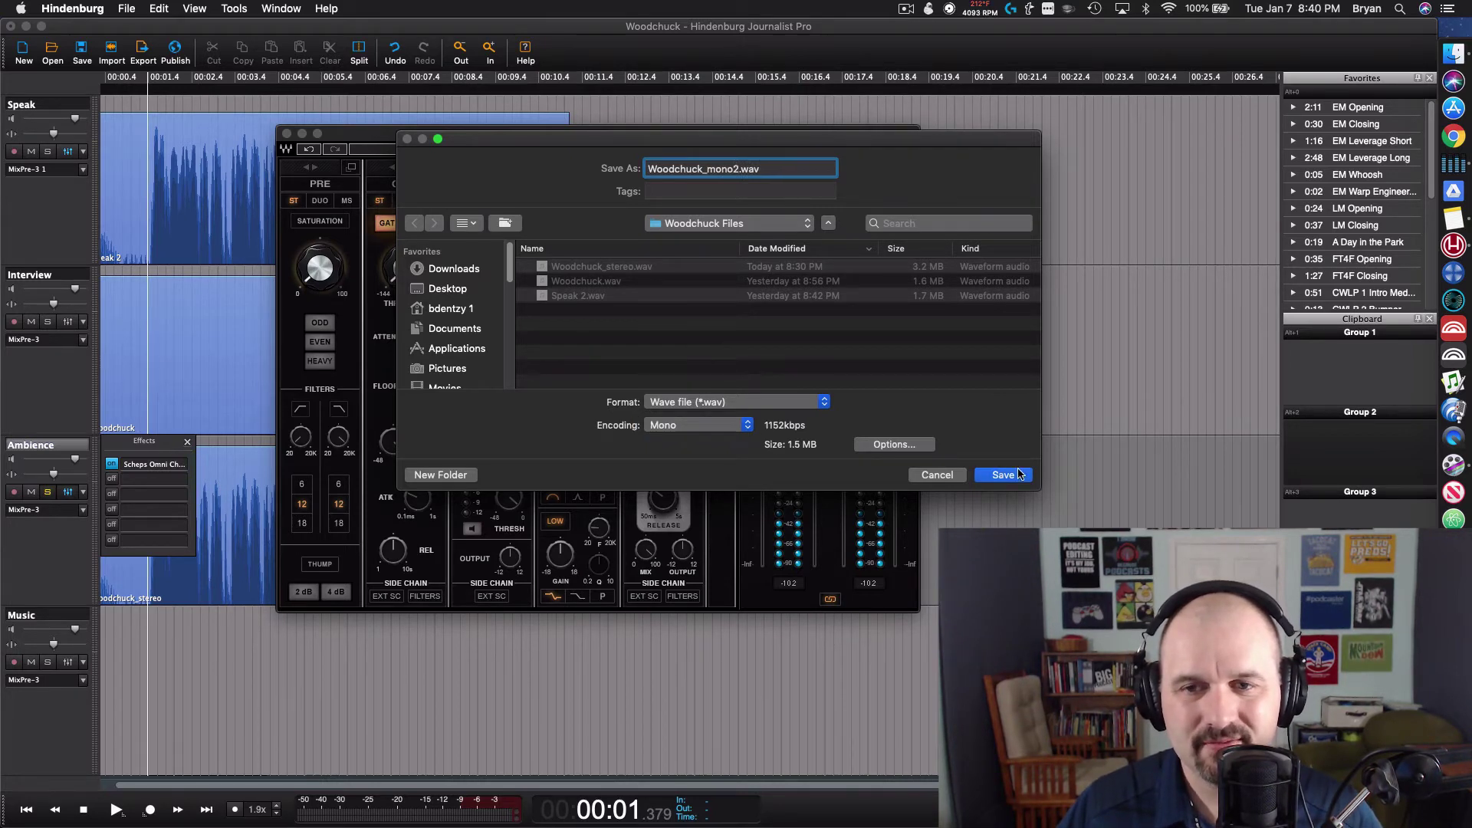
{"action": "left_click", "coordinate": [1002, 474]}
{"action": "key", "text": "super+Tab"}
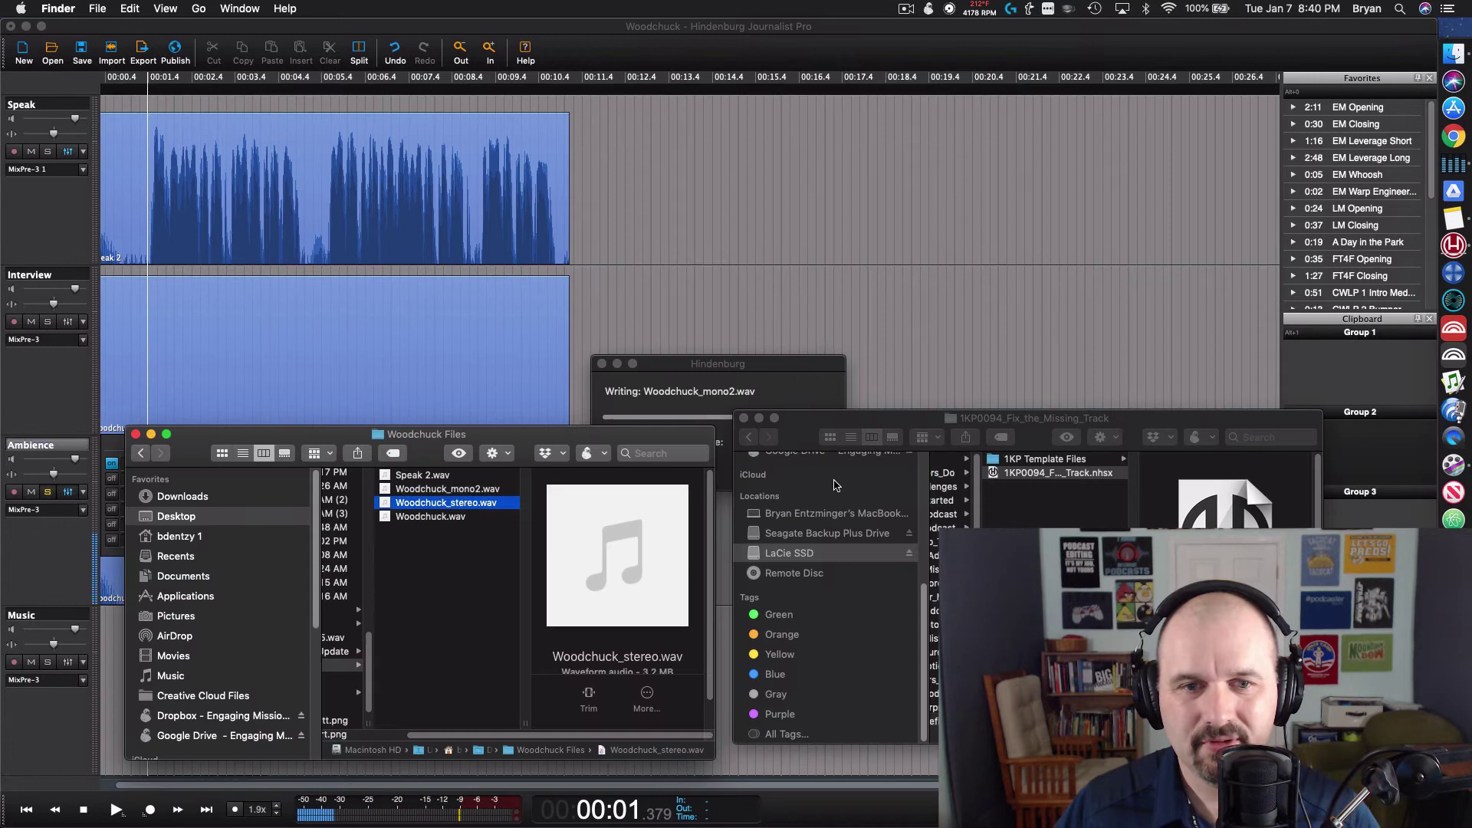
Step: Audition Woodchuck_mono2.wav on the Music track, delete it, and close the Scheps Omni Channel window
{"action": "left_click_drag", "start_coordinate": [441, 490], "coordinate": [207, 720]}
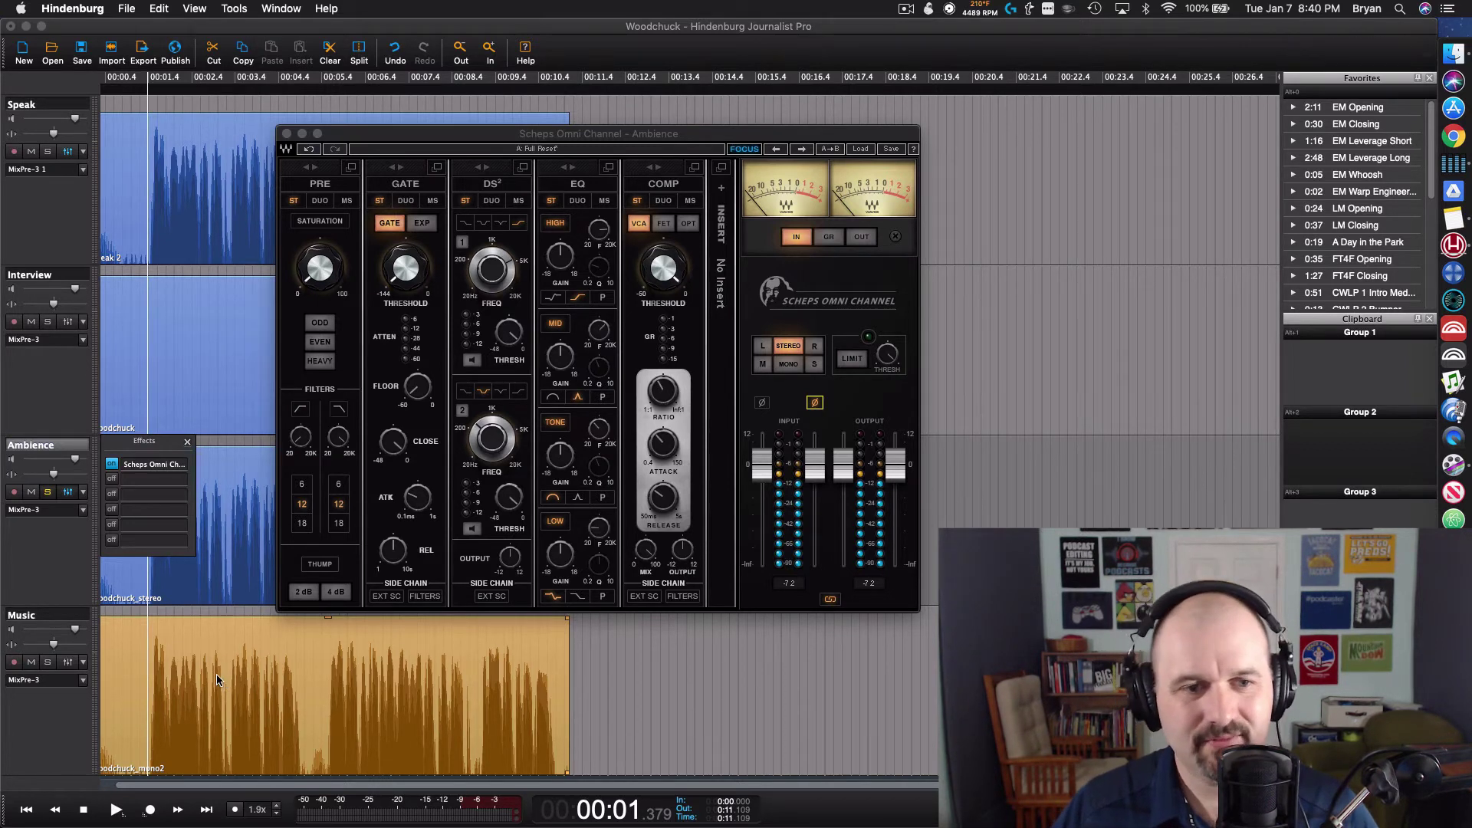
{"action": "left_click", "coordinate": [217, 674]}
{"action": "left_click", "coordinate": [224, 699]}
{"action": "key", "text": "Delete"}
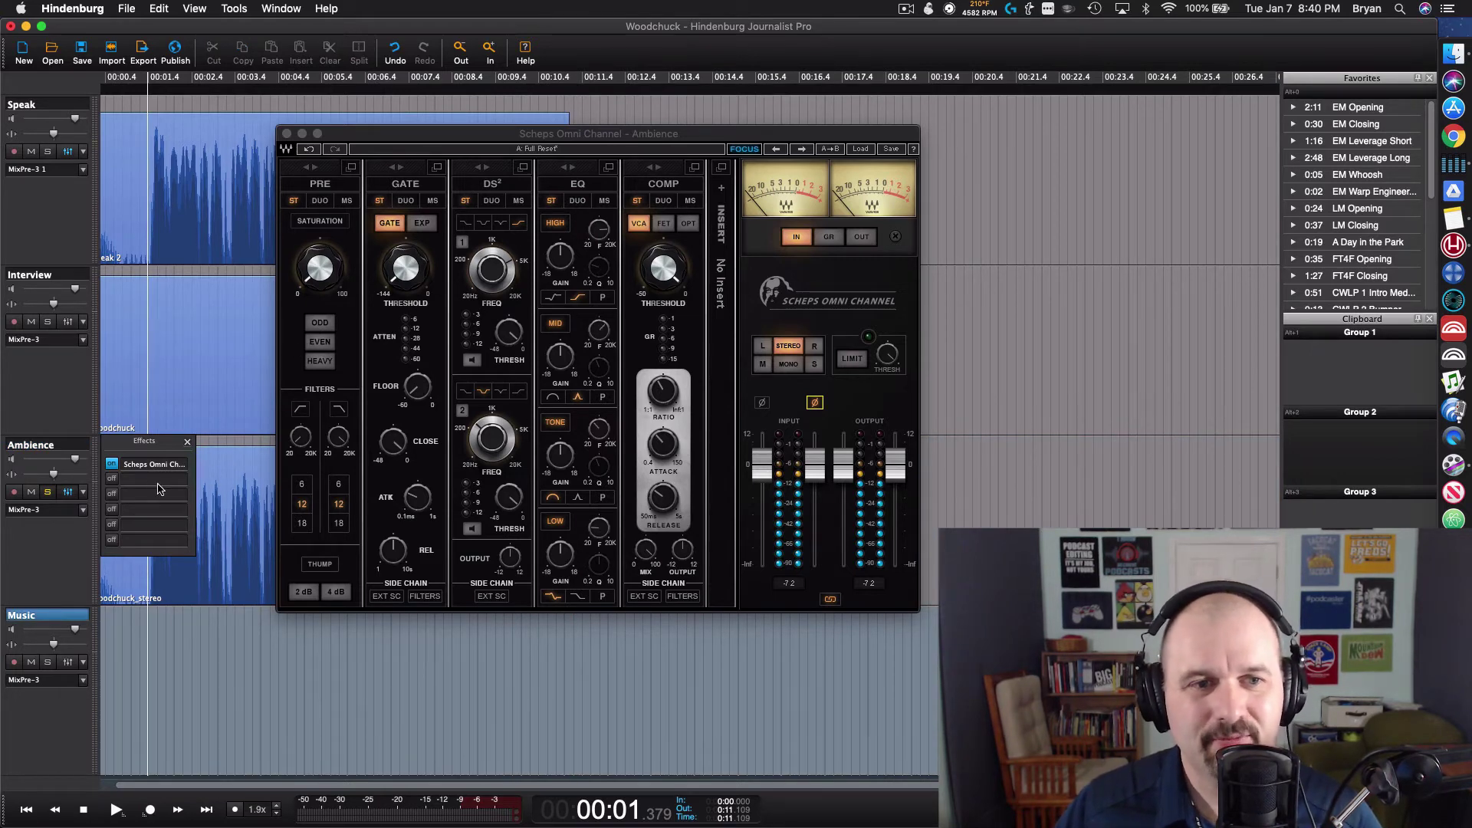
{"action": "left_click", "coordinate": [395, 189]}
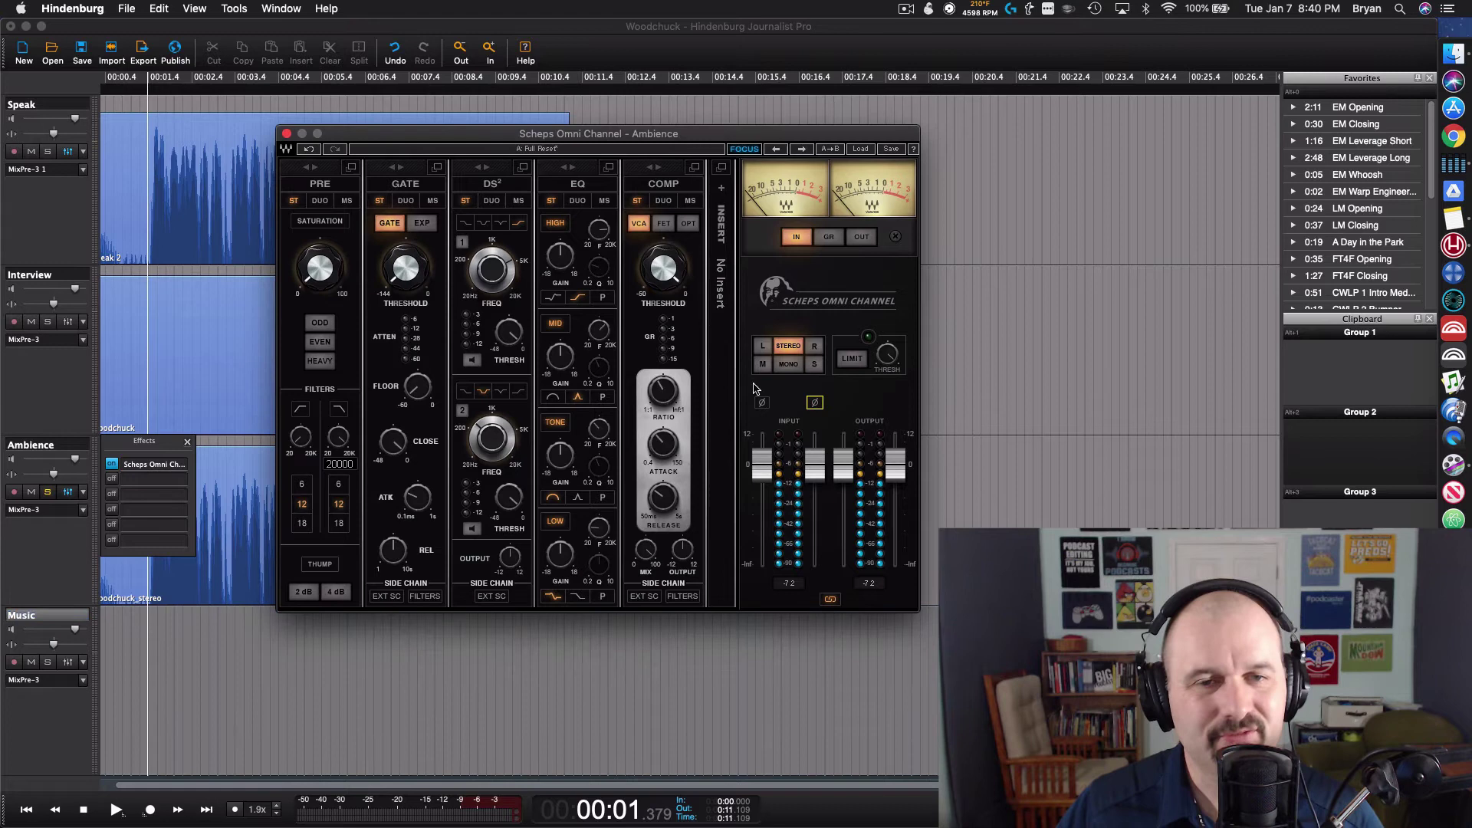
{"action": "left_click", "coordinate": [286, 135]}
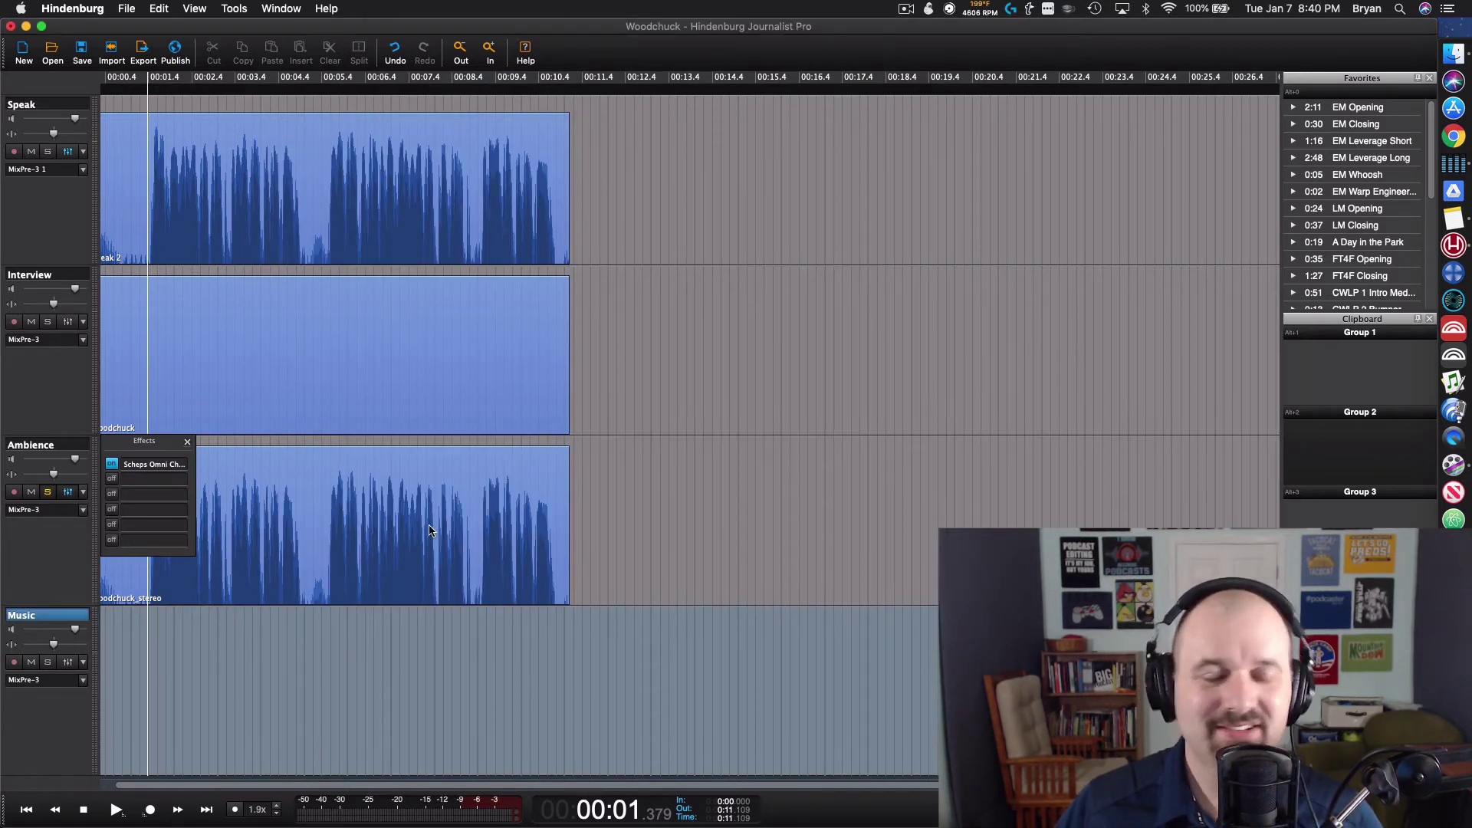
Step: Split the Ambience clip with Tools > Split Stereo and delete the right-channel clip
{"action": "left_click", "coordinate": [383, 485]}
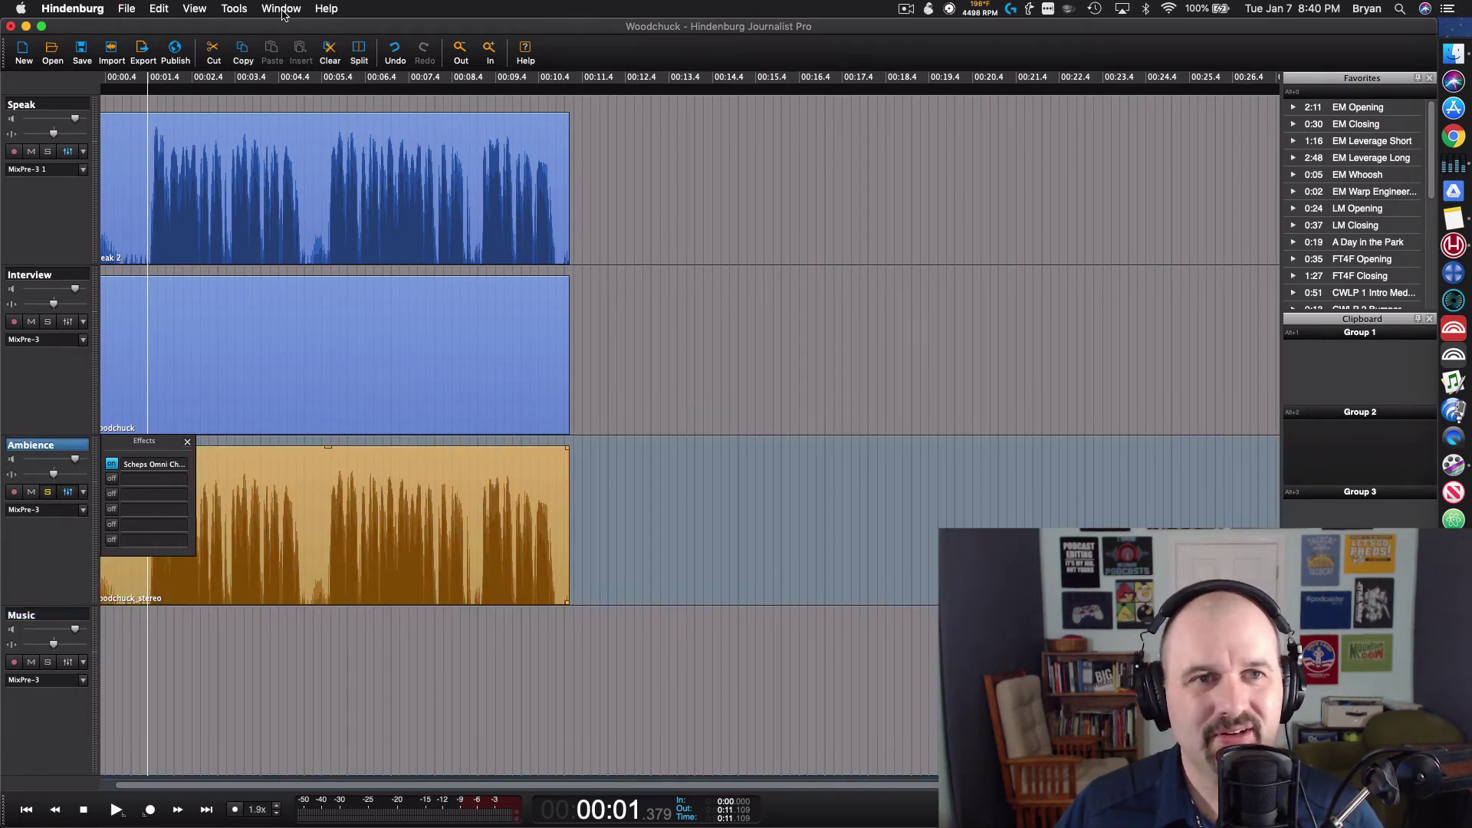
{"action": "left_click", "coordinate": [235, 7]}
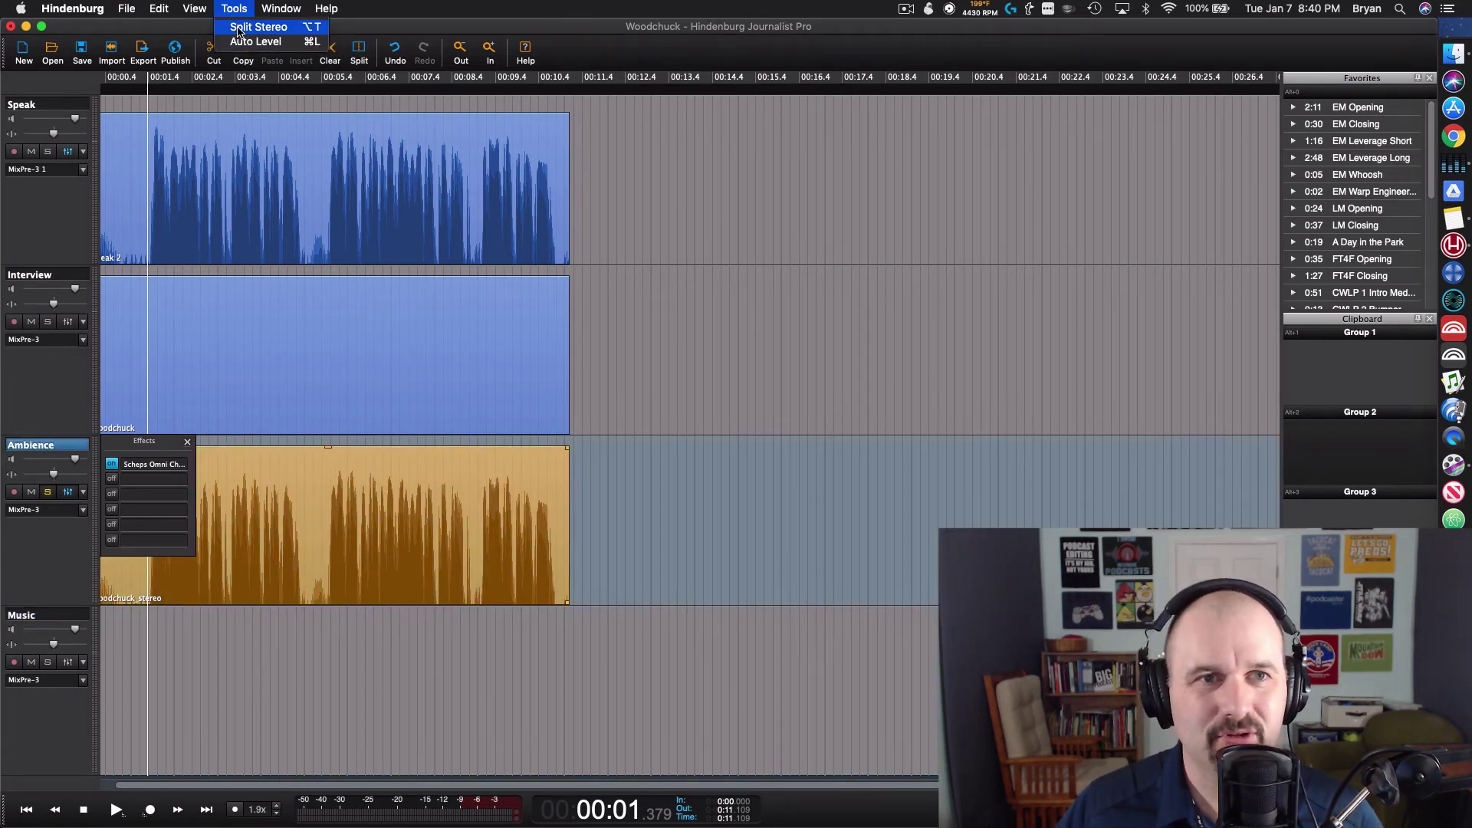
{"action": "left_click", "coordinate": [258, 27]}
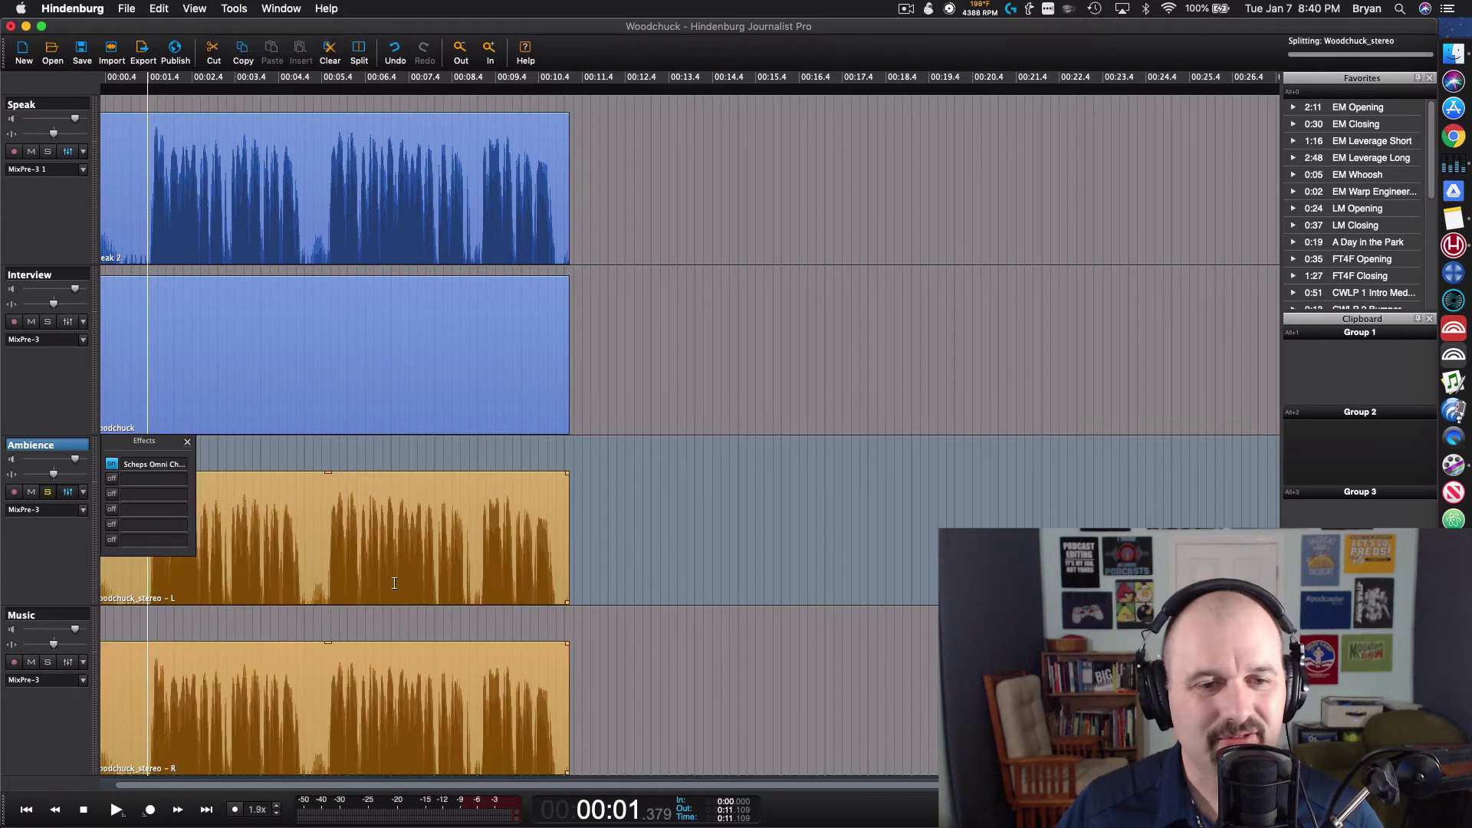
{"action": "left_click", "coordinate": [266, 715]}
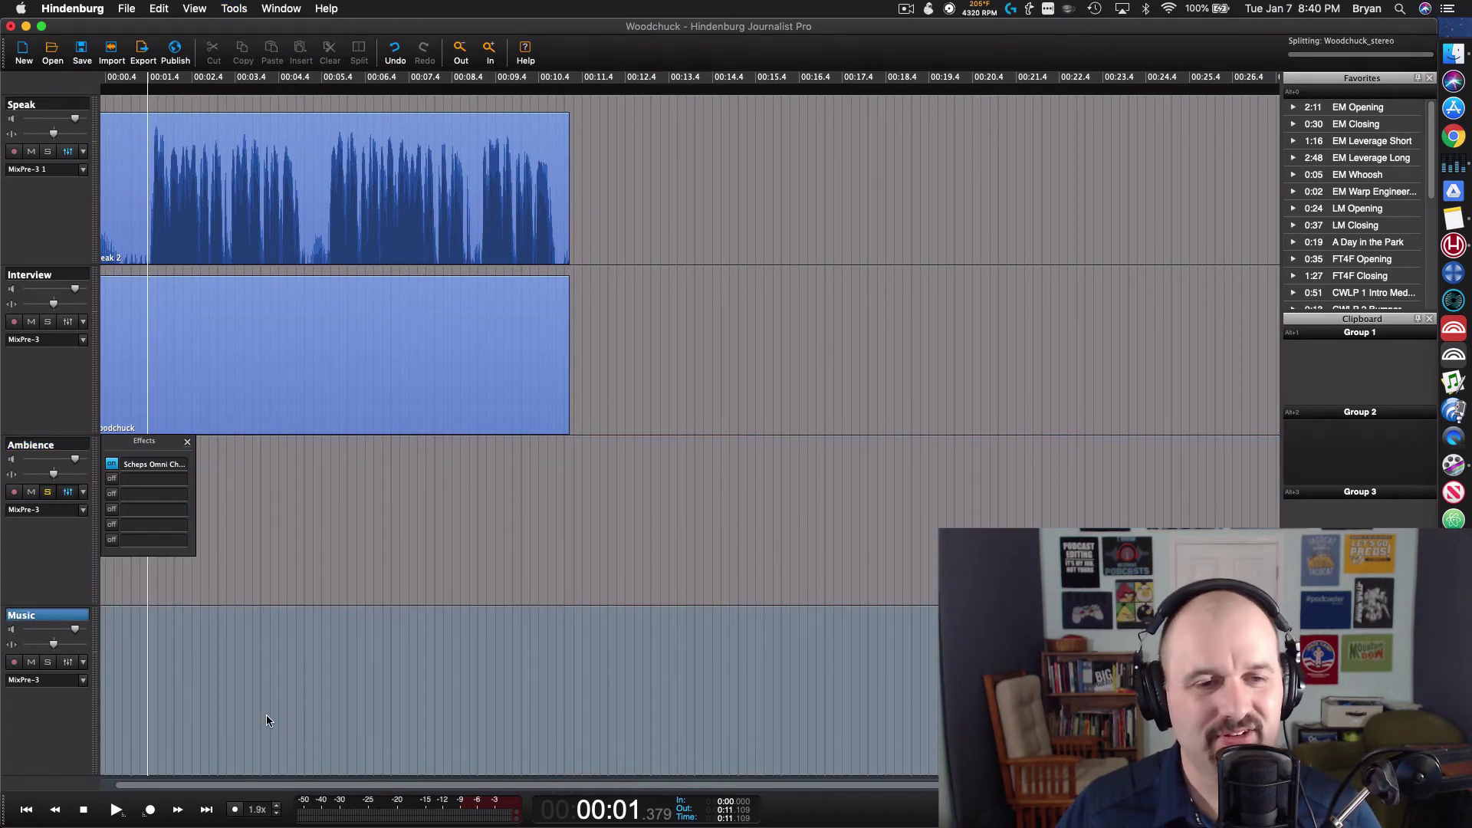
{"action": "left_click", "coordinate": [267, 711]}
{"action": "key", "text": "BackSpace"}
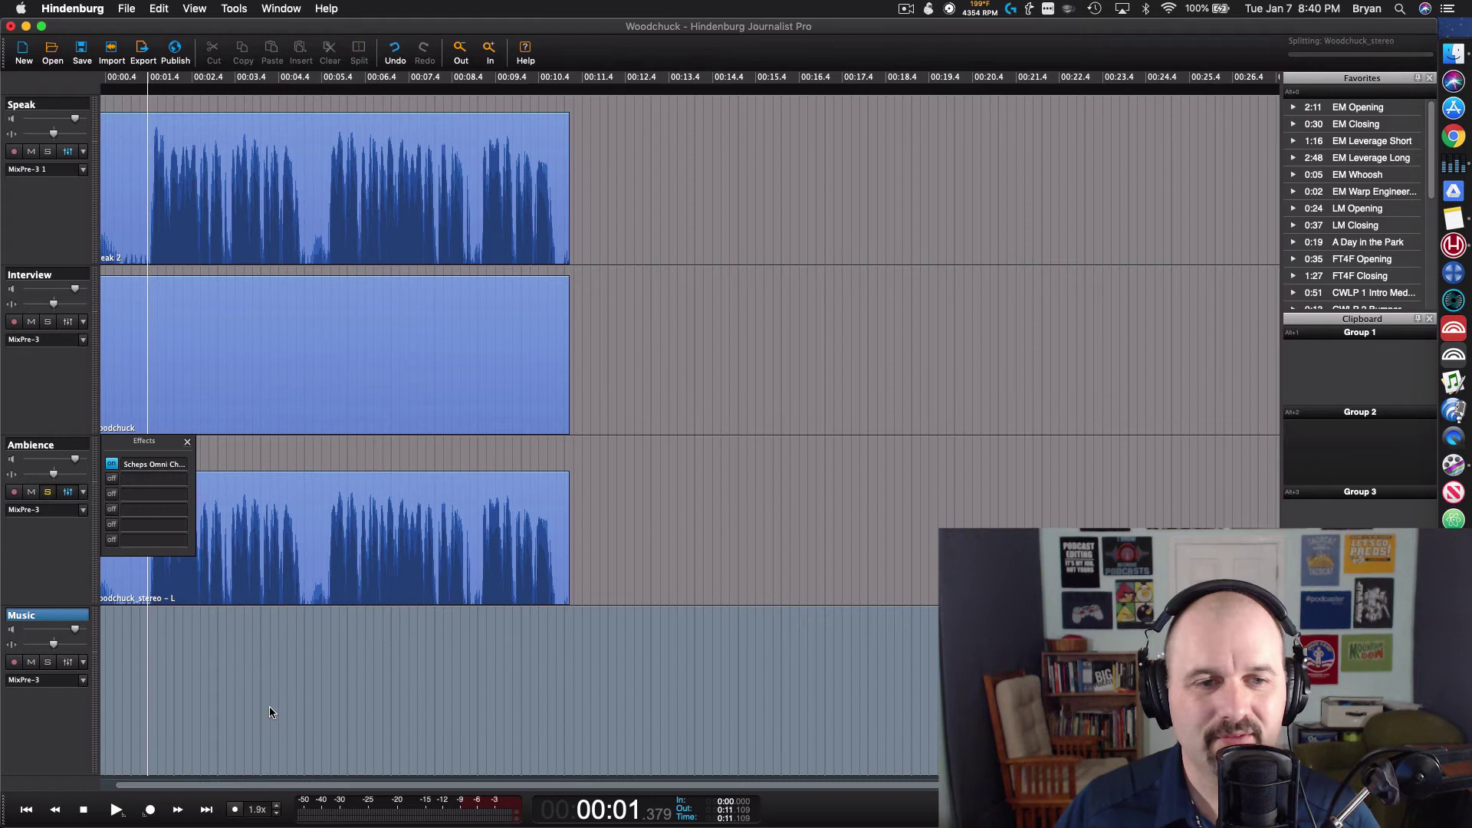